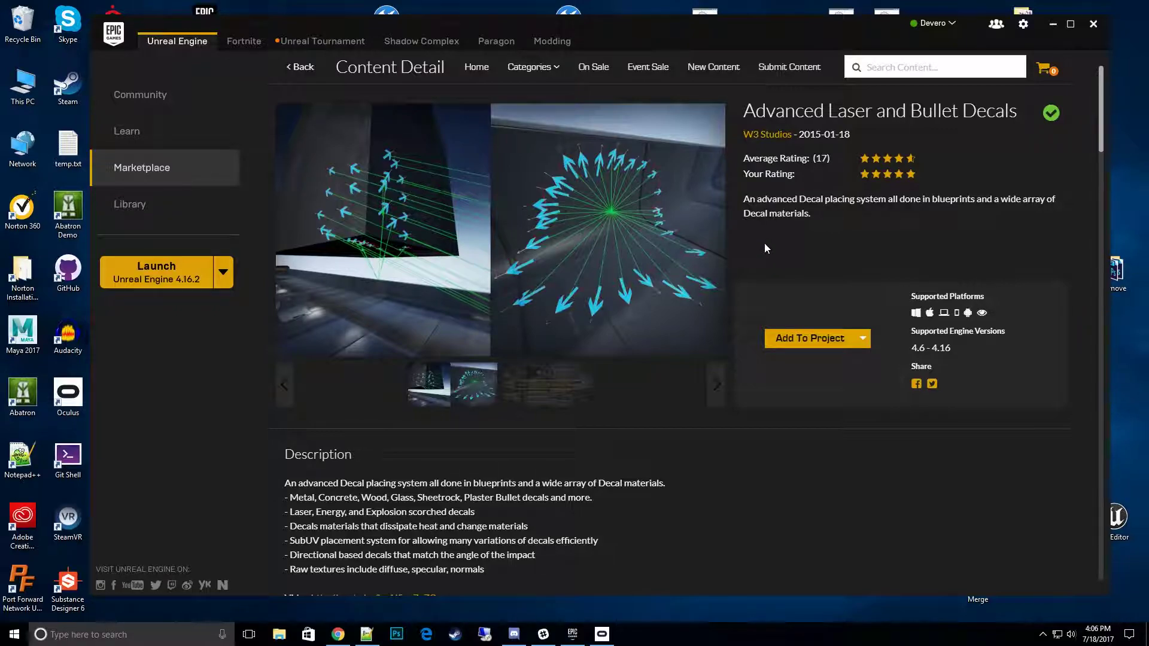
Add the Advanced Laser and Bullet Decals asset to the VideoTraining project
{"action": "left_click", "coordinate": [841, 346]}
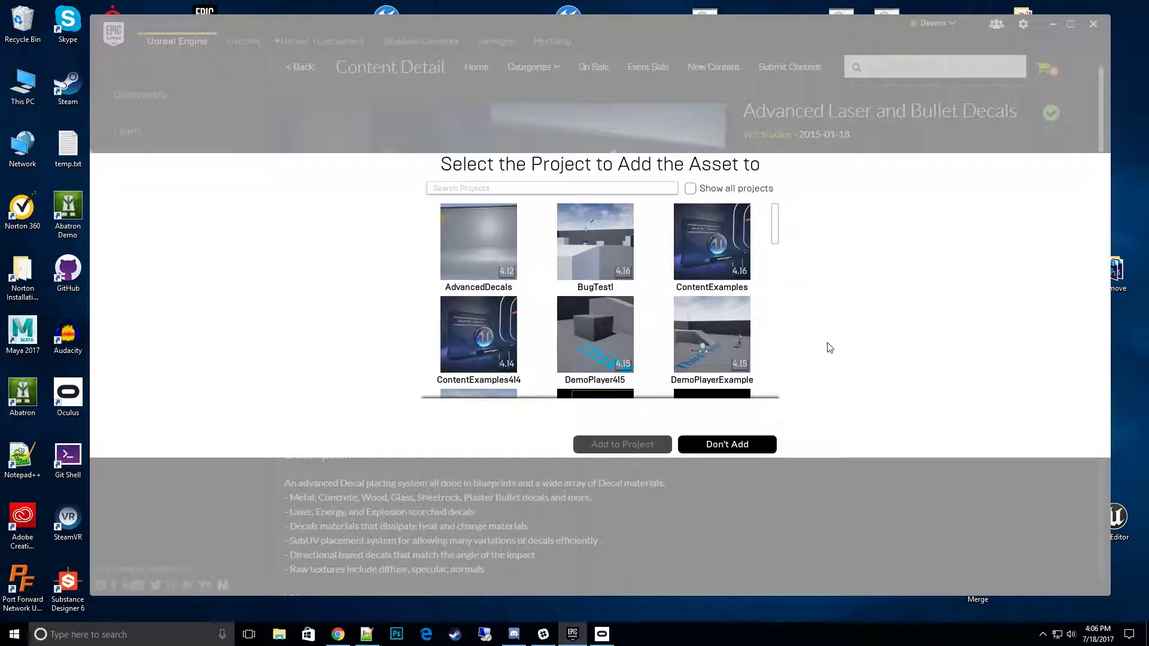
{"action": "left_click_drag", "start_coordinate": [775, 226], "coordinate": [793, 390]}
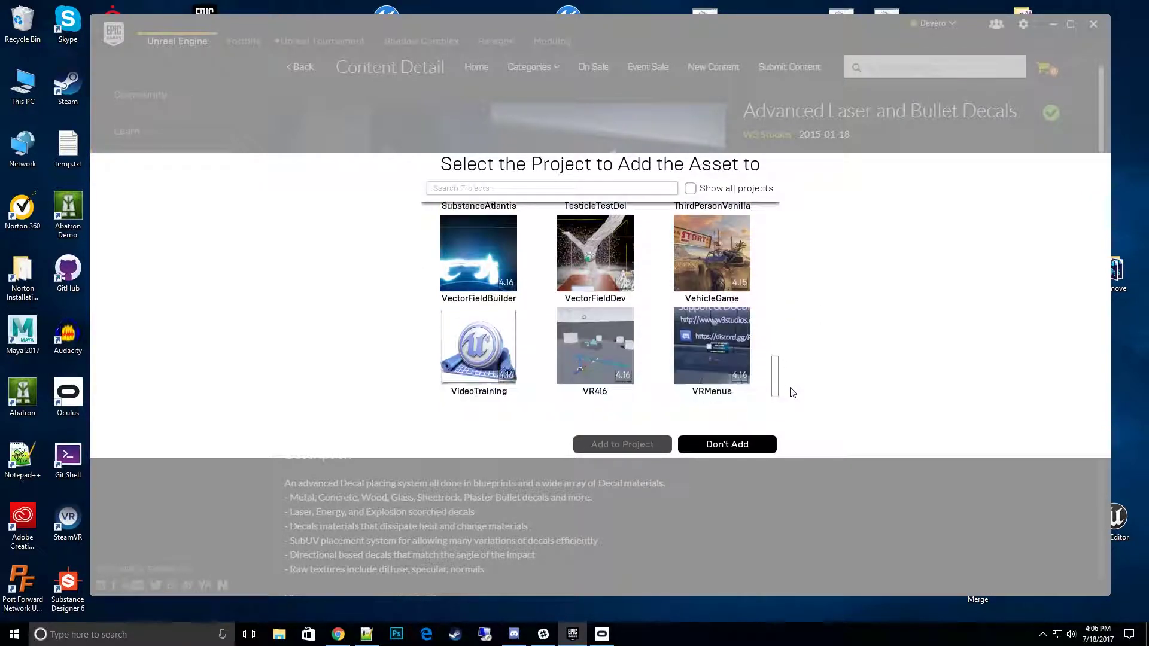
{"action": "left_click", "coordinate": [476, 358]}
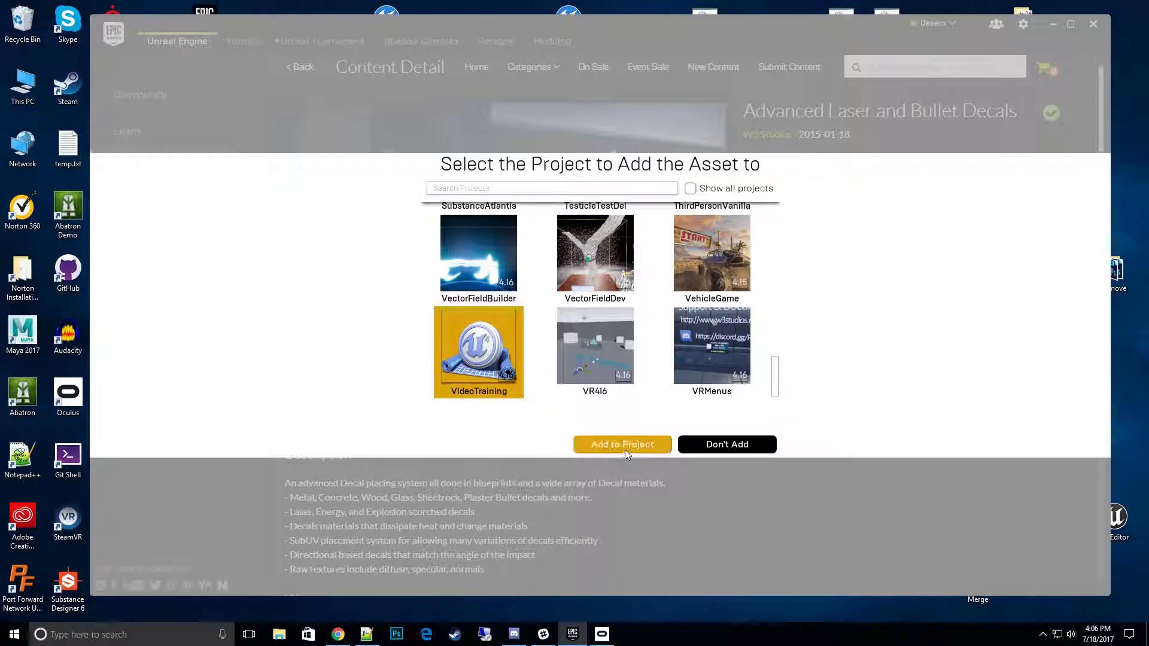
{"action": "left_click", "coordinate": [626, 447]}
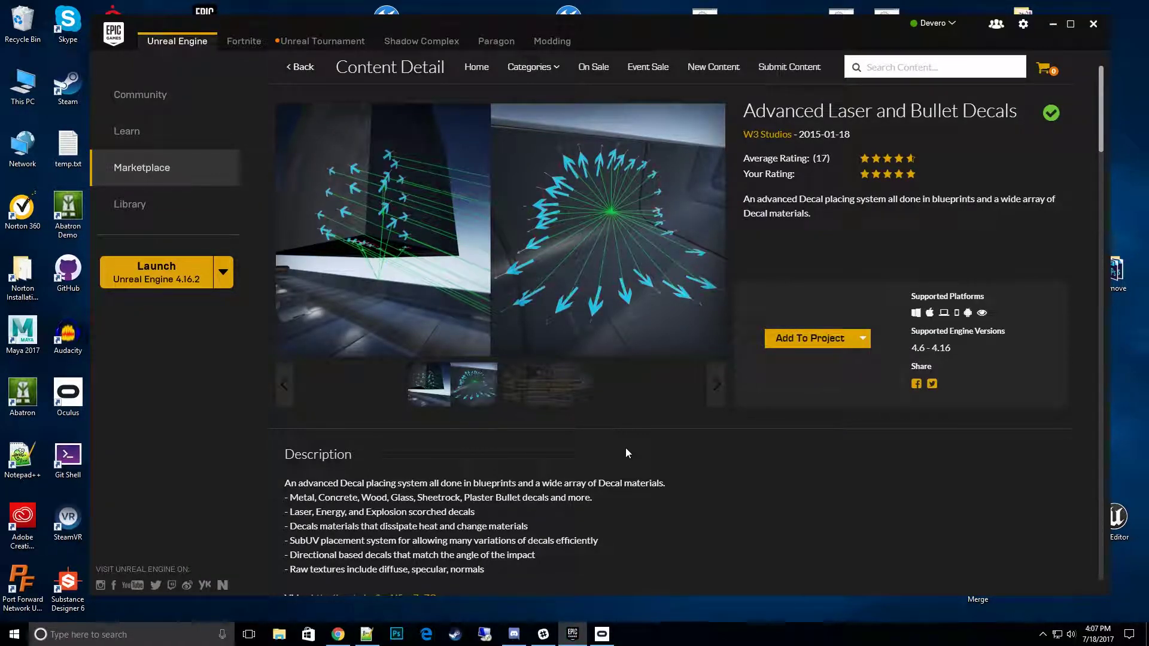
Open the VideoTraining project from the library's project list
{"action": "left_click", "coordinate": [138, 204]}
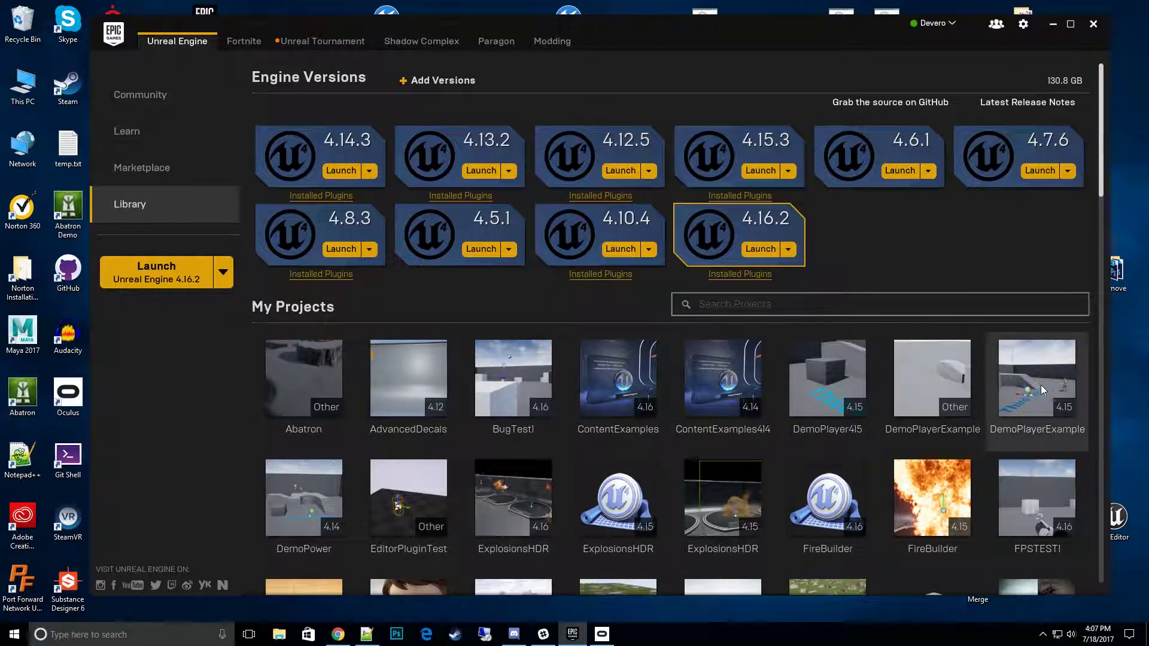
{"action": "left_click_drag", "start_coordinate": [1100, 192], "coordinate": [841, 566]}
{"action": "scroll", "coordinate": [769, 526], "scroll_direction": "up", "scroll_amount": 10}
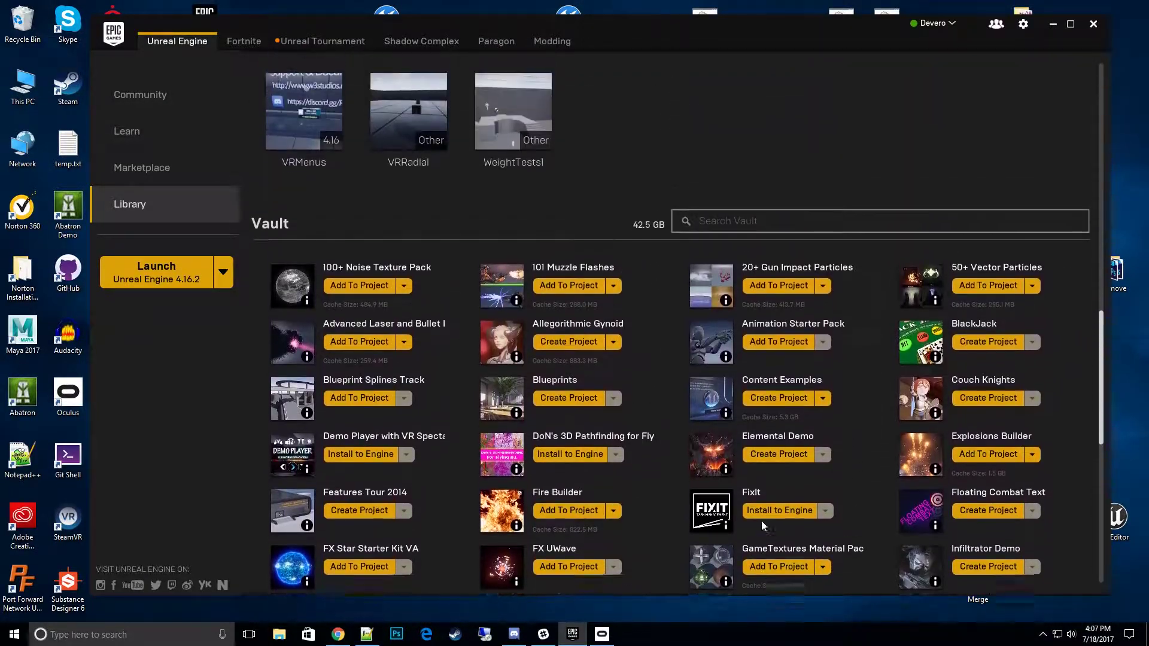
{"action": "scroll", "coordinate": [473, 191], "scroll_direction": "up", "scroll_amount": 2}
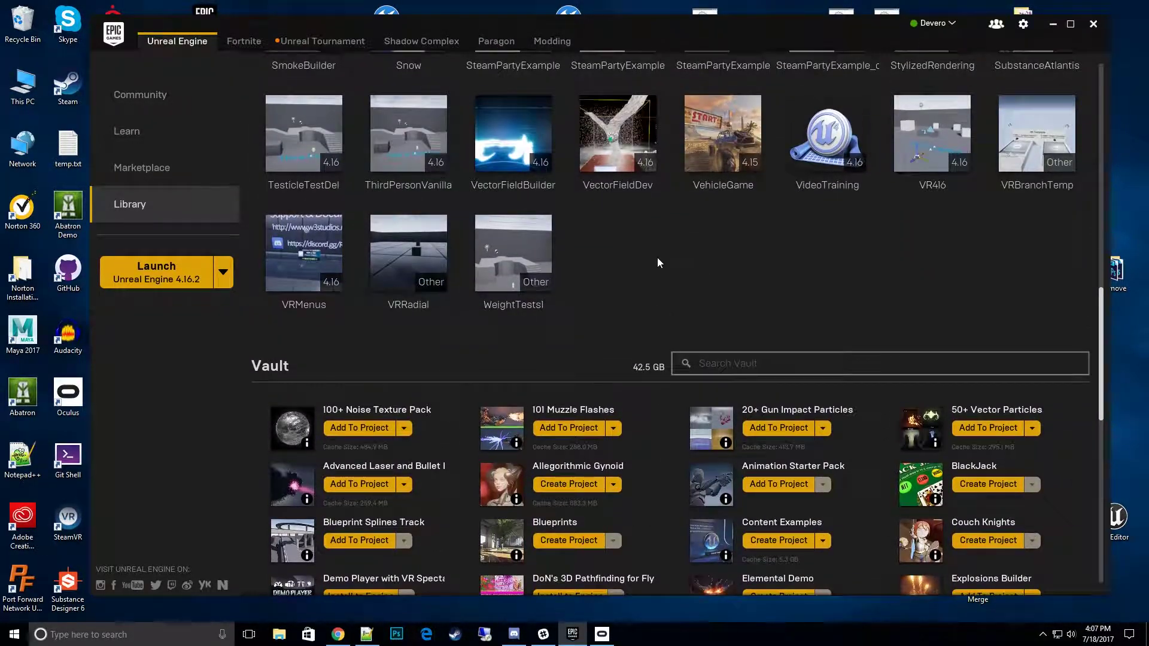
{"action": "double_click", "coordinate": [838, 173]}
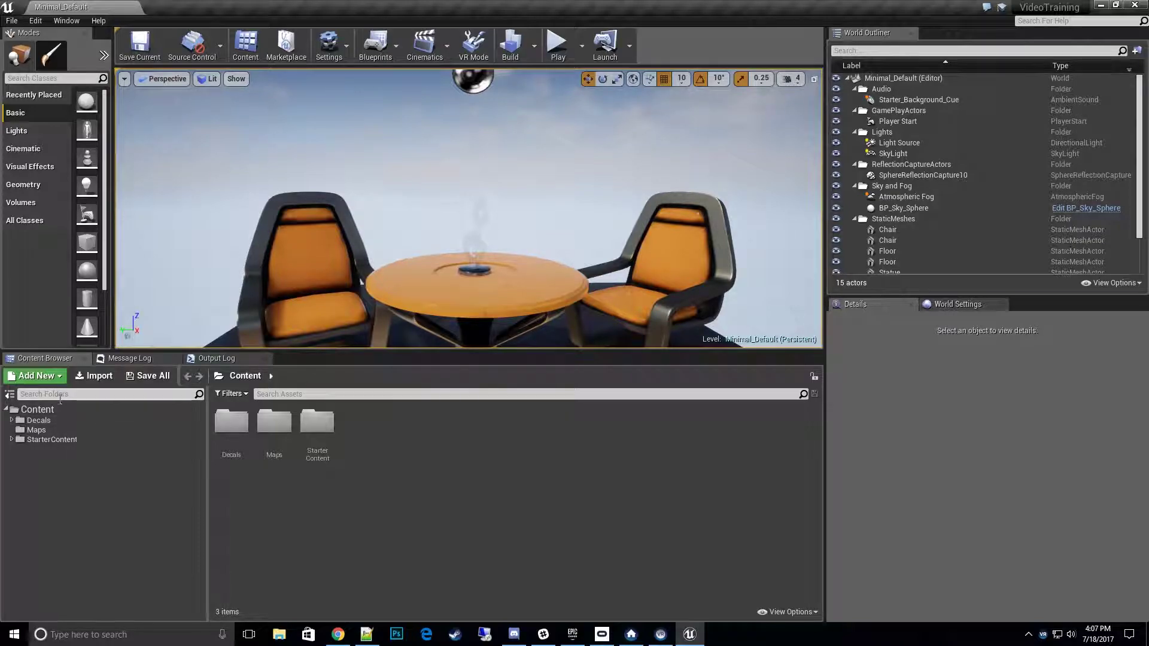
Expand the Decals folder in the project content to show its subfolders
{"action": "left_click", "coordinate": [6, 412]}
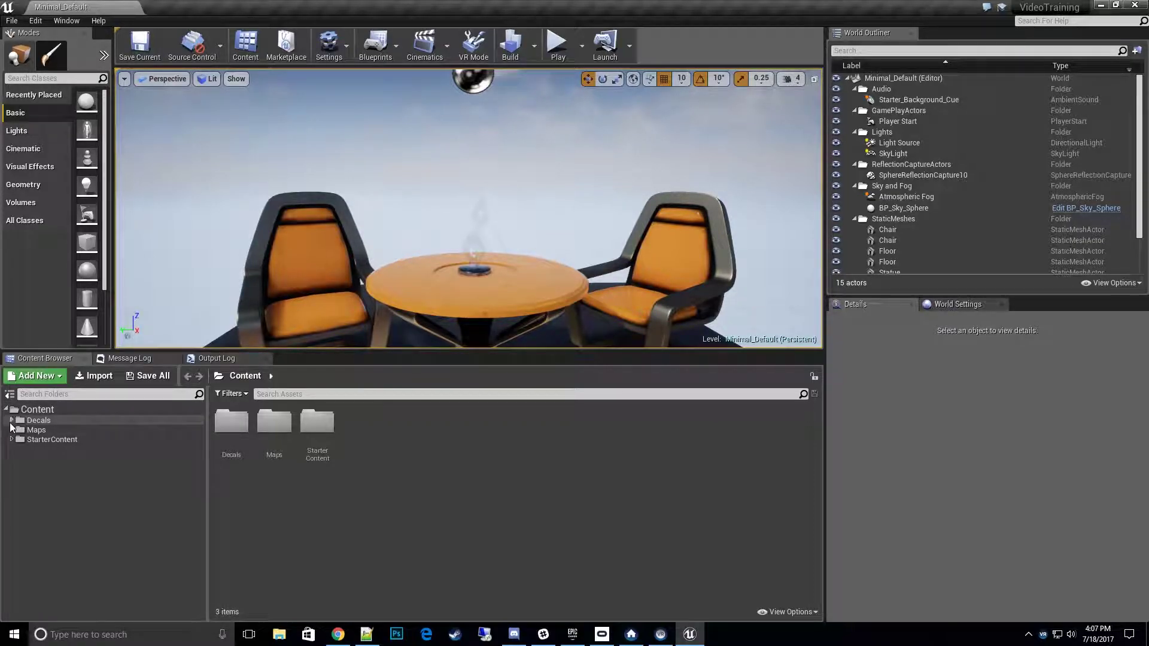
{"action": "left_click", "coordinate": [9, 410]}
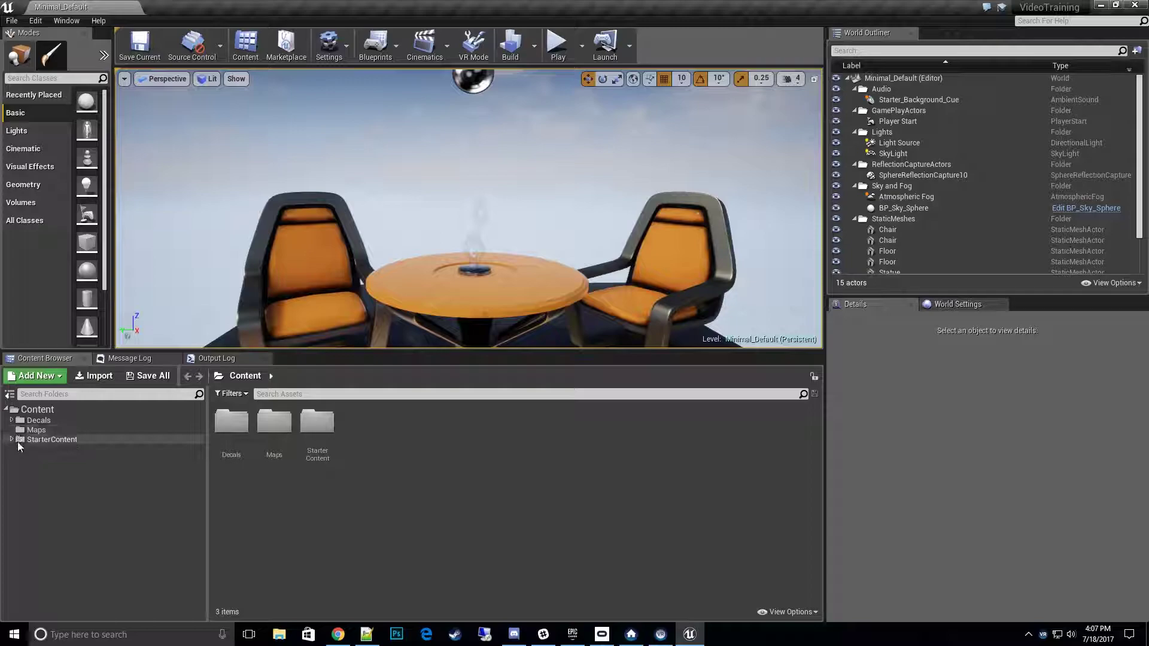
{"action": "left_click", "coordinate": [12, 420]}
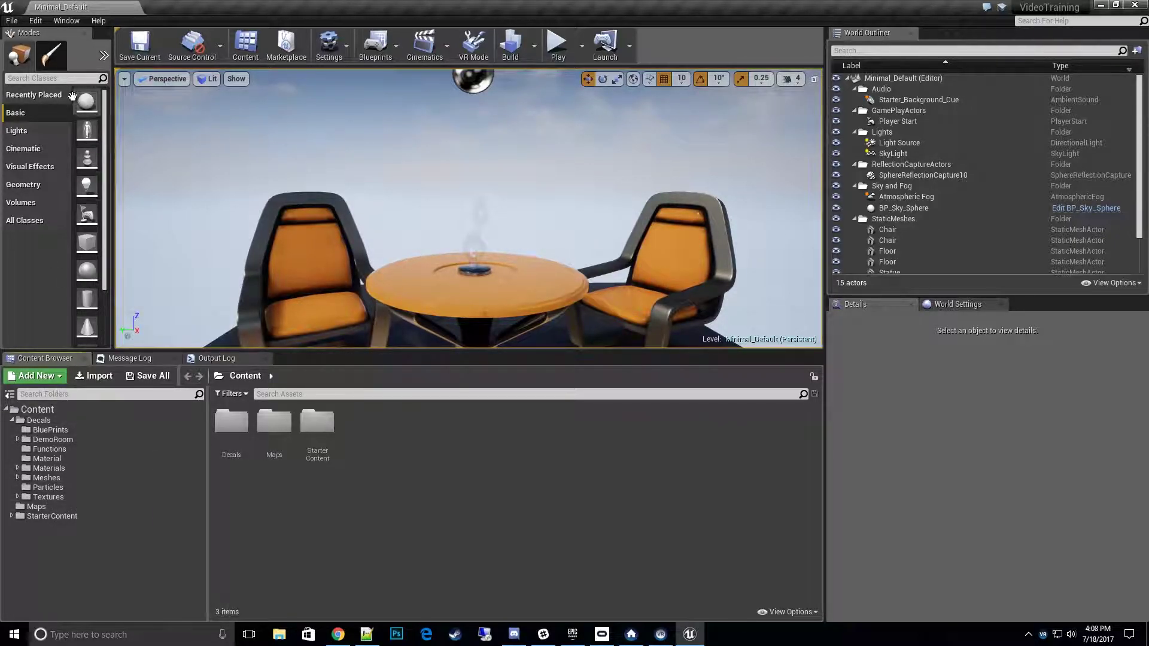
Open the engine Physics page of the project settings and review the Physical Surface types
{"action": "left_click", "coordinate": [35, 21]}
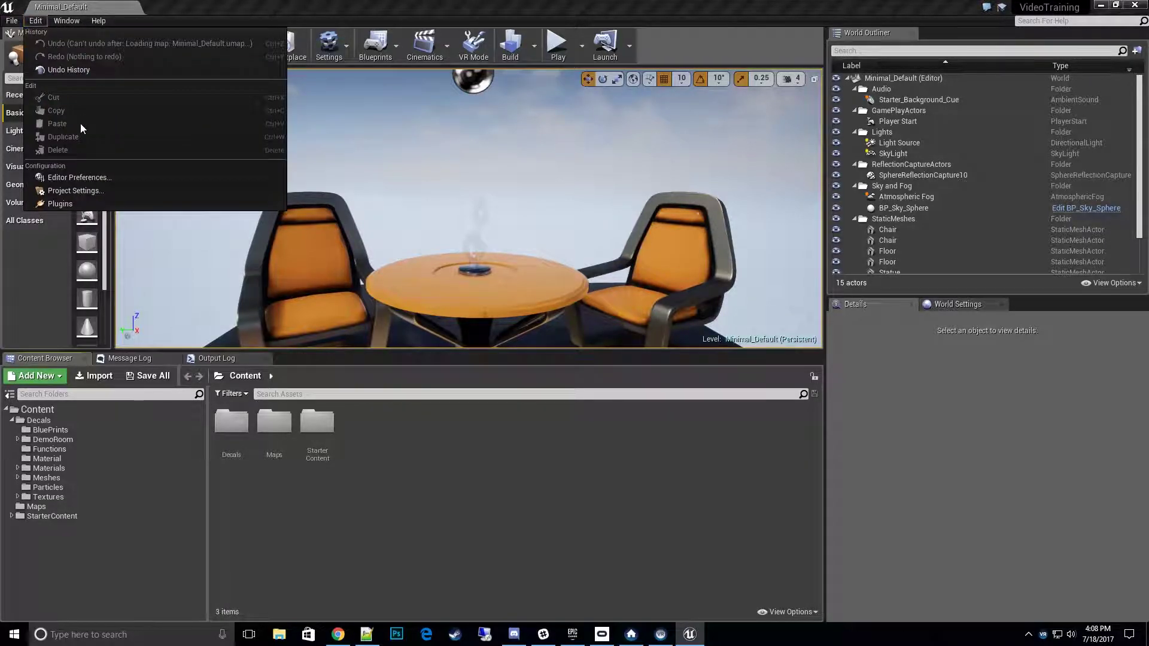
{"action": "left_click", "coordinate": [100, 190]}
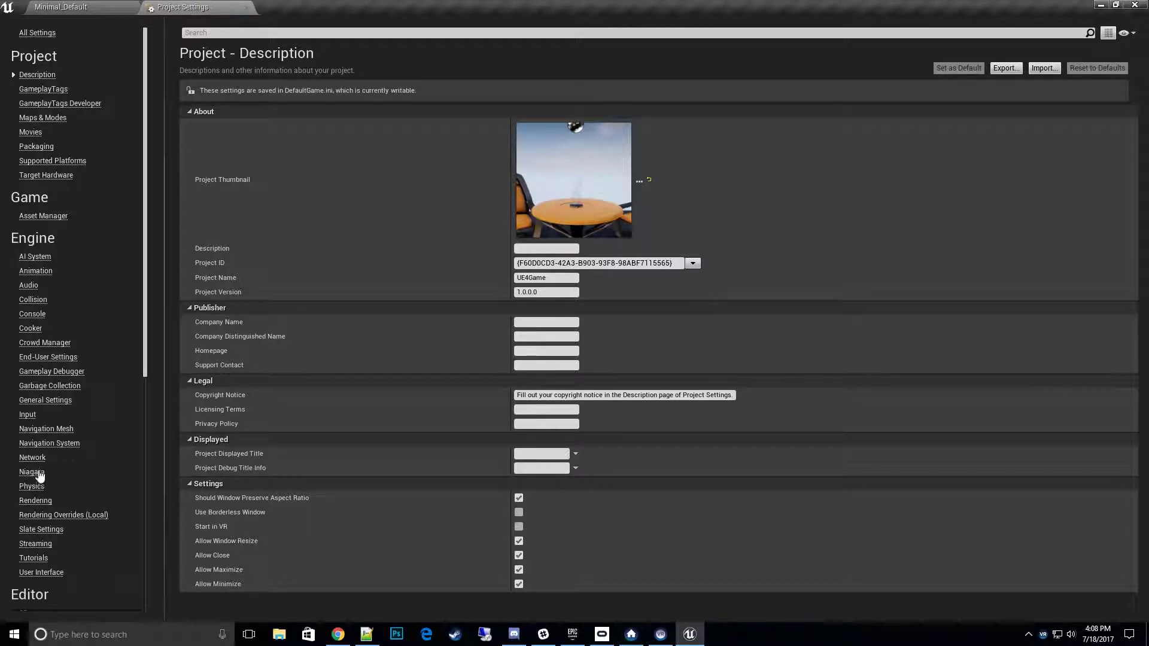
{"action": "left_click", "coordinate": [33, 490]}
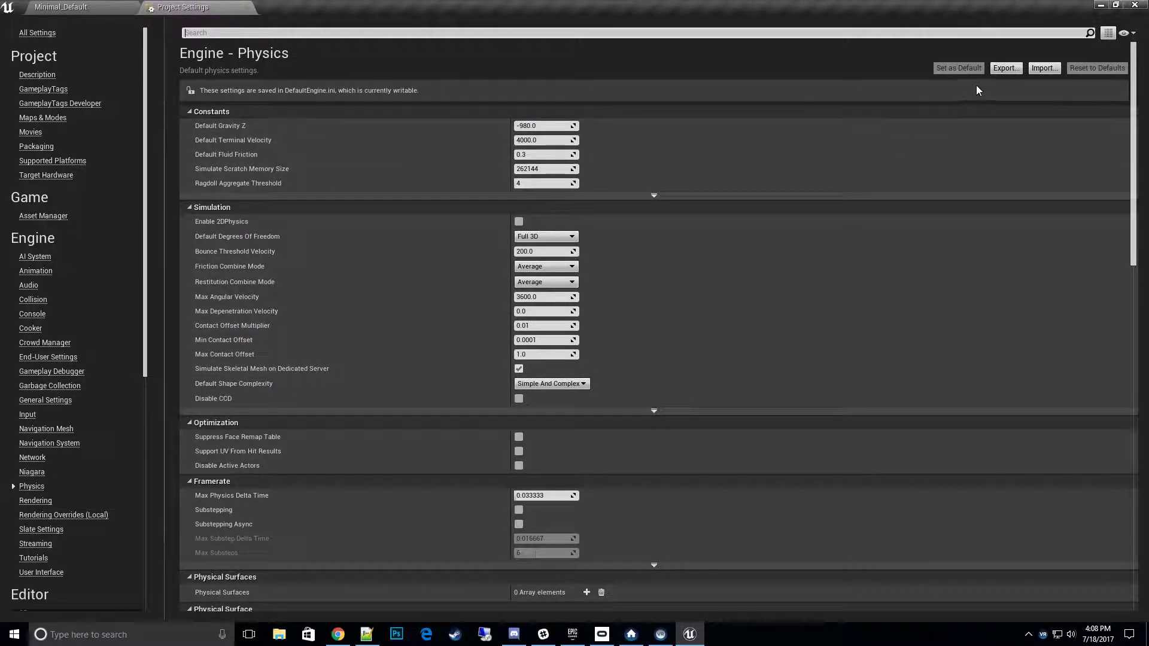
{"action": "scroll", "coordinate": [846, 297], "scroll_direction": "down", "scroll_amount": 10}
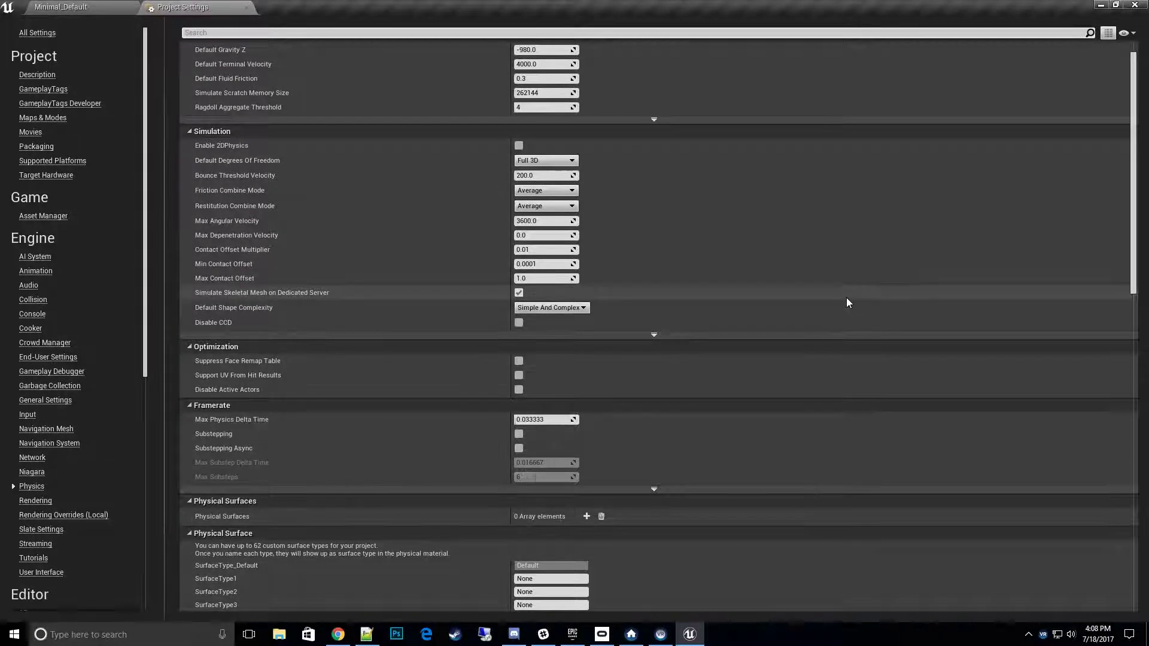
{"action": "scroll", "coordinate": [770, 315], "scroll_direction": "down", "scroll_amount": 3}
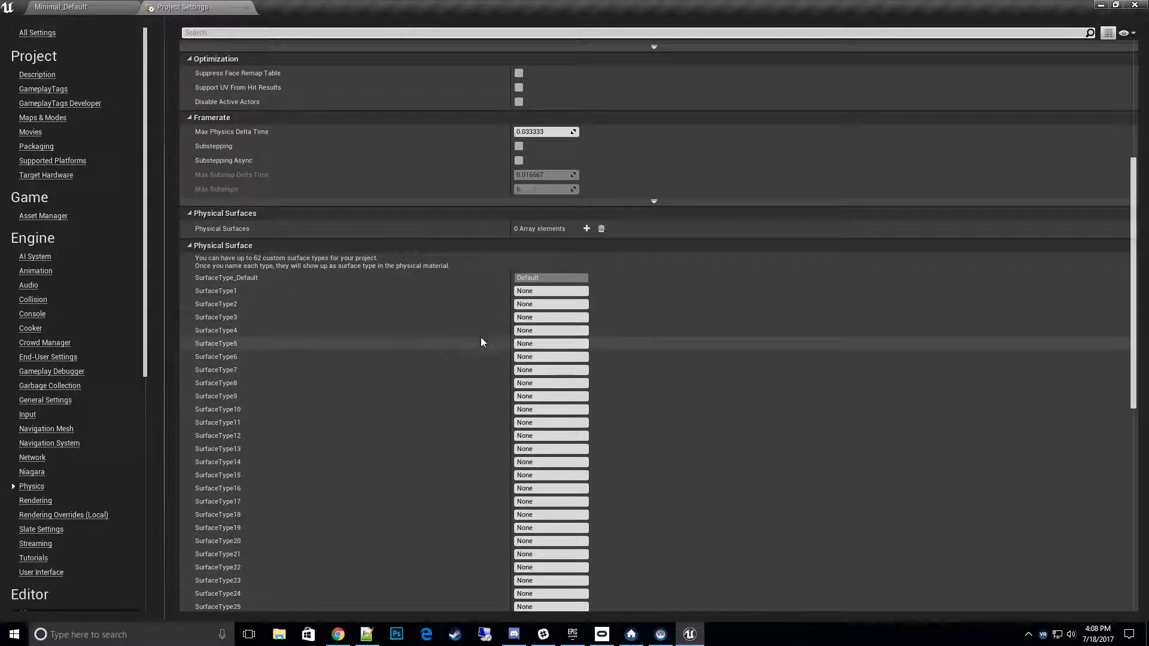
{"action": "scroll", "coordinate": [489, 313], "scroll_direction": "down", "scroll_amount": 1}
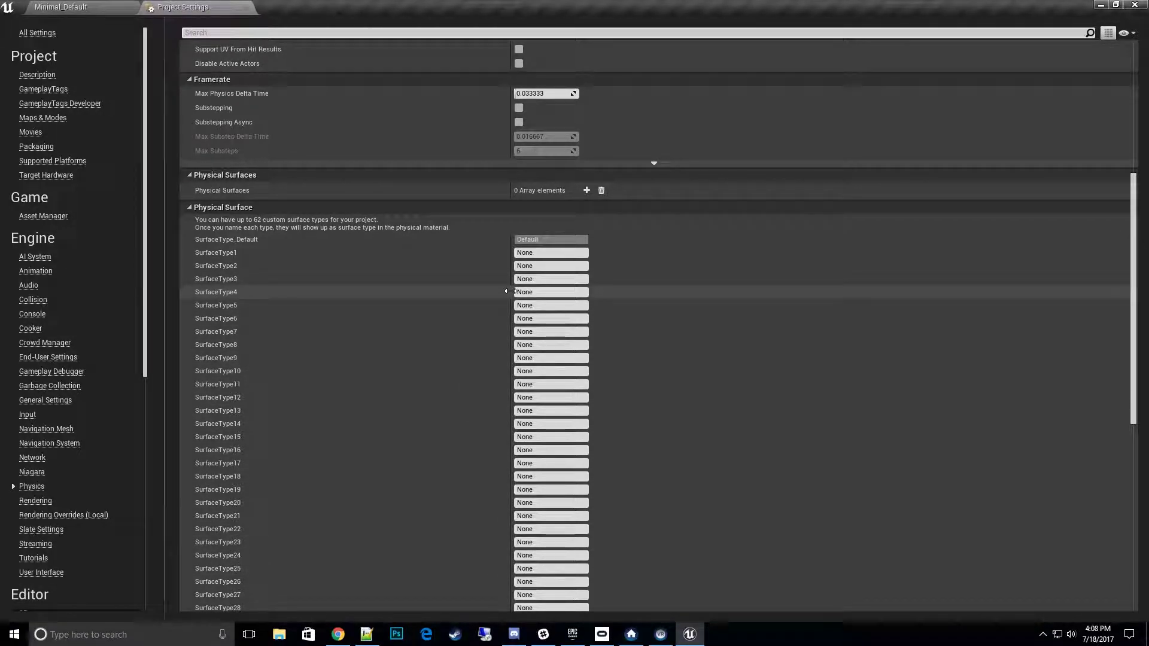
{"action": "scroll", "coordinate": [899, 212], "scroll_direction": "up", "scroll_amount": 1}
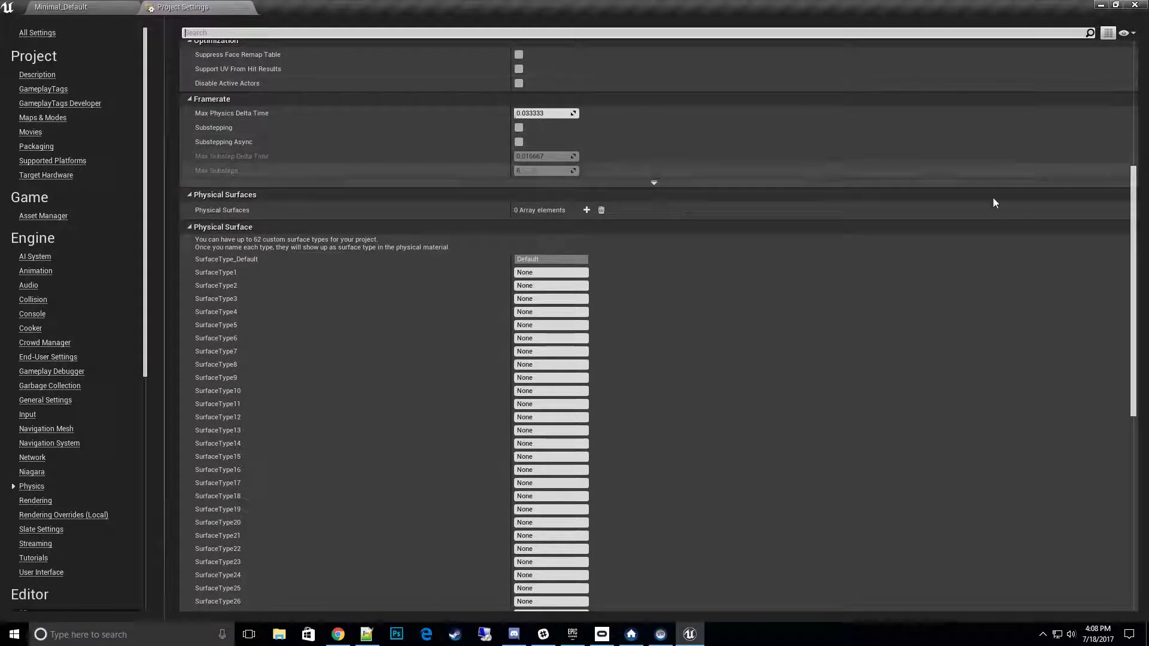
{"action": "scroll", "coordinate": [928, 285], "scroll_direction": "up", "scroll_amount": 6}
{"action": "scroll", "coordinate": [929, 283], "scroll_direction": "up", "scroll_amount": 3}
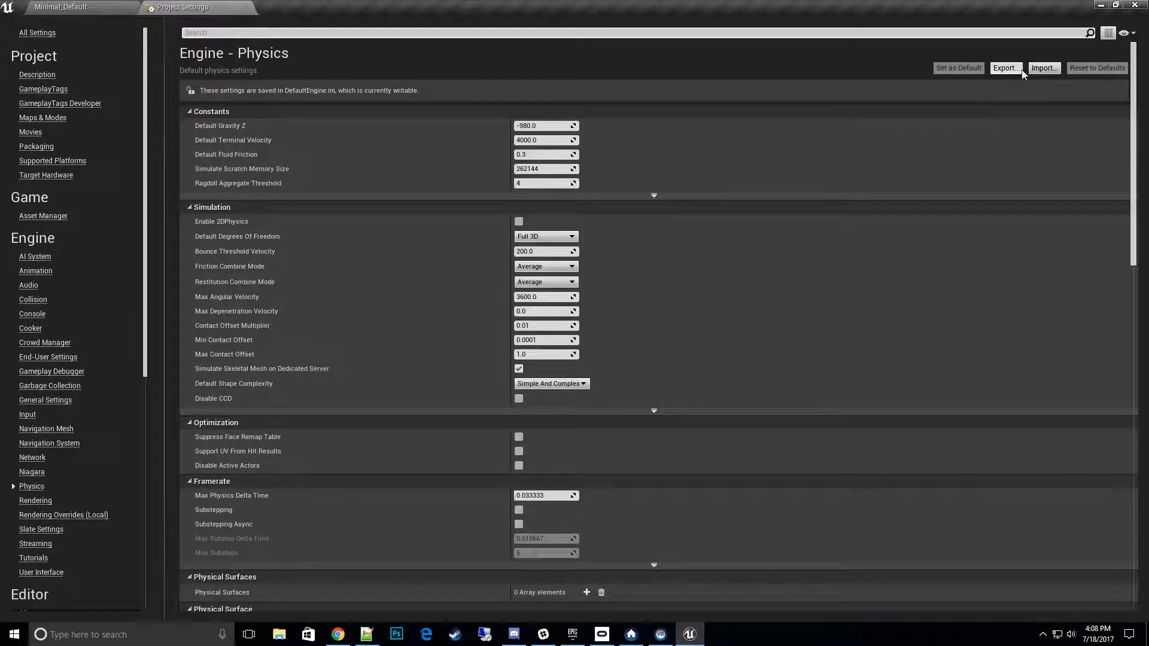
Import the physics settings from PhysicsSetup.ini in the VideoTraining project folder and check the Physical Surface list
{"action": "left_click", "coordinate": [1045, 68]}
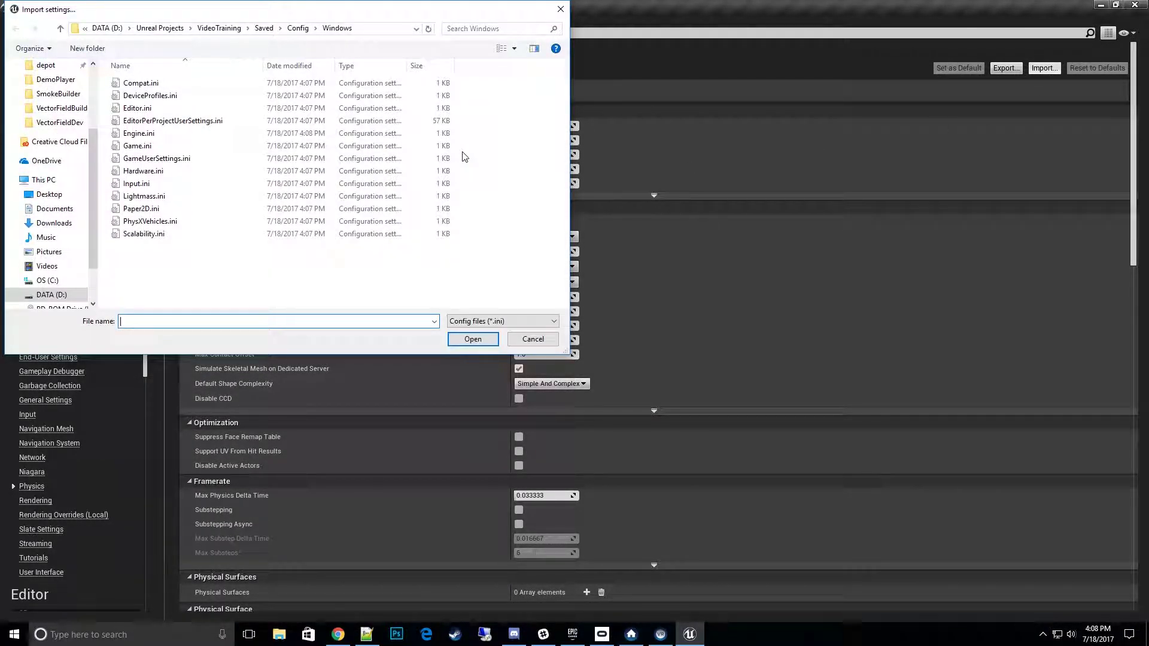
{"action": "left_click", "coordinate": [217, 29]}
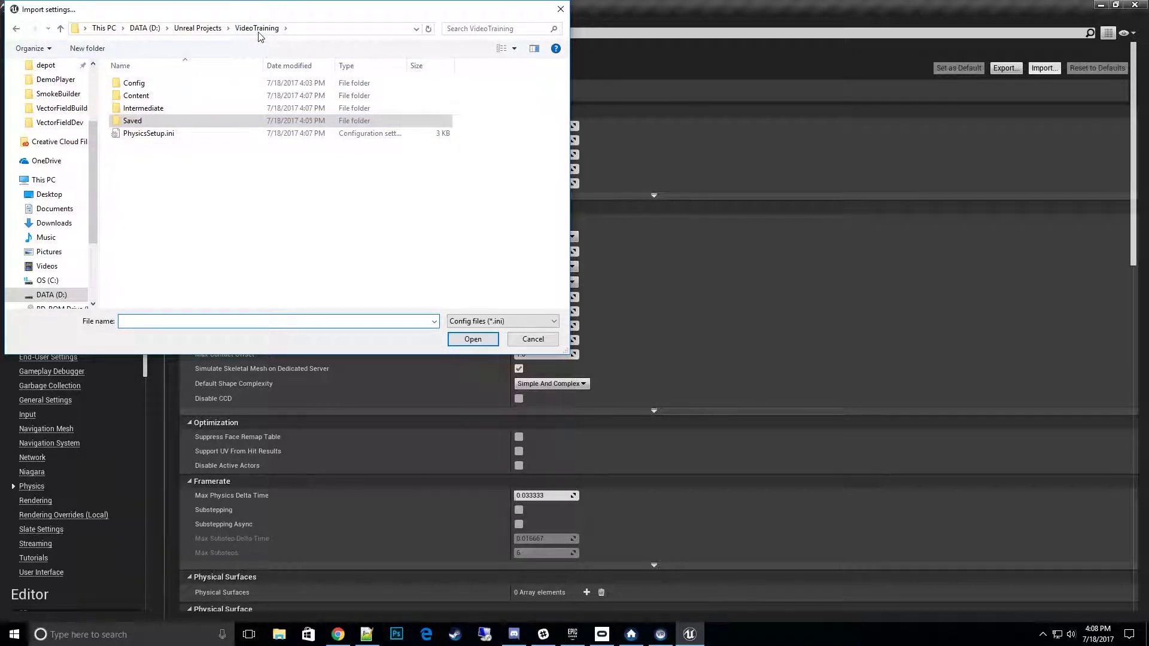
{"action": "left_click", "coordinate": [153, 141]}
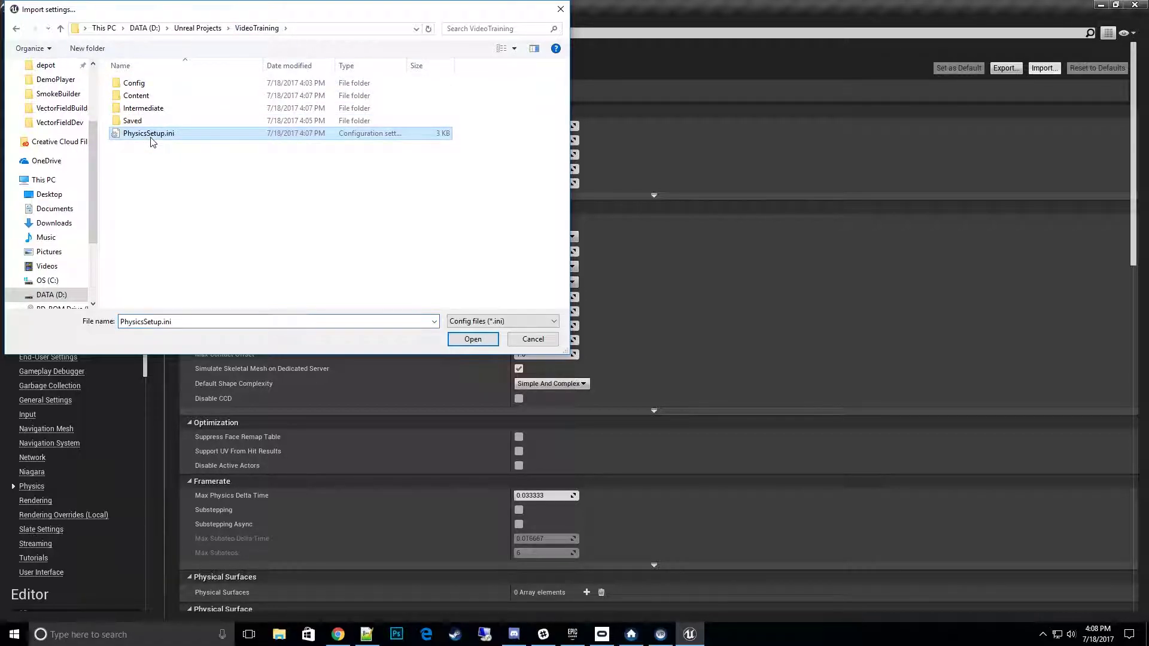
{"action": "left_click", "coordinate": [480, 339]}
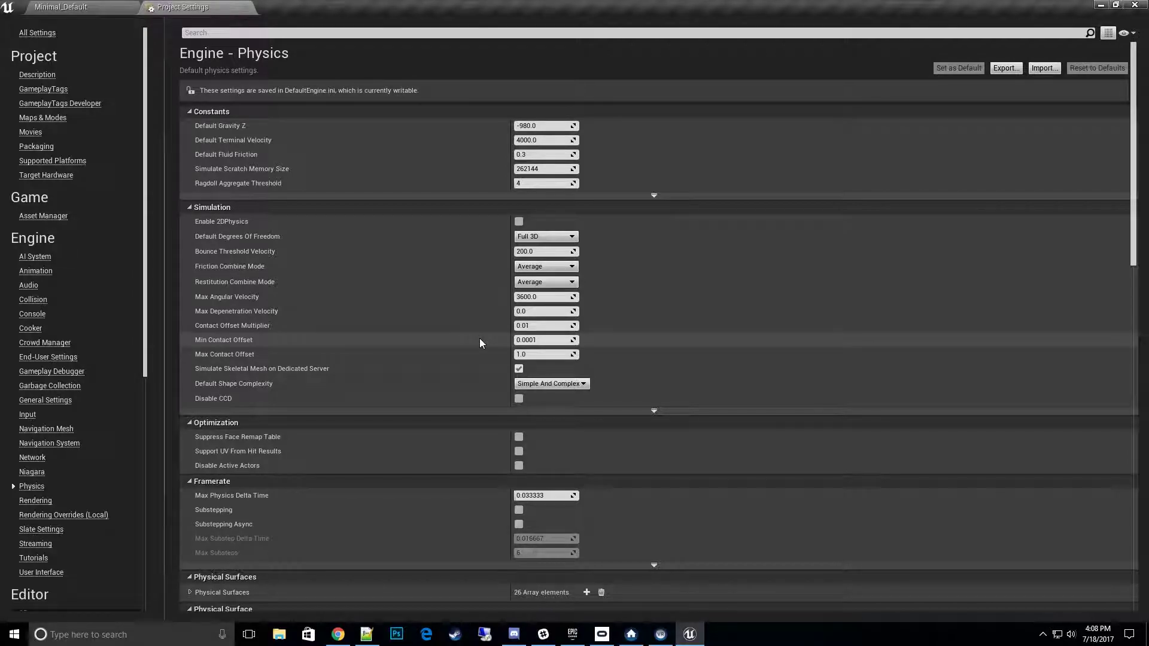
{"action": "scroll", "coordinate": [577, 342], "scroll_direction": "down", "scroll_amount": 4}
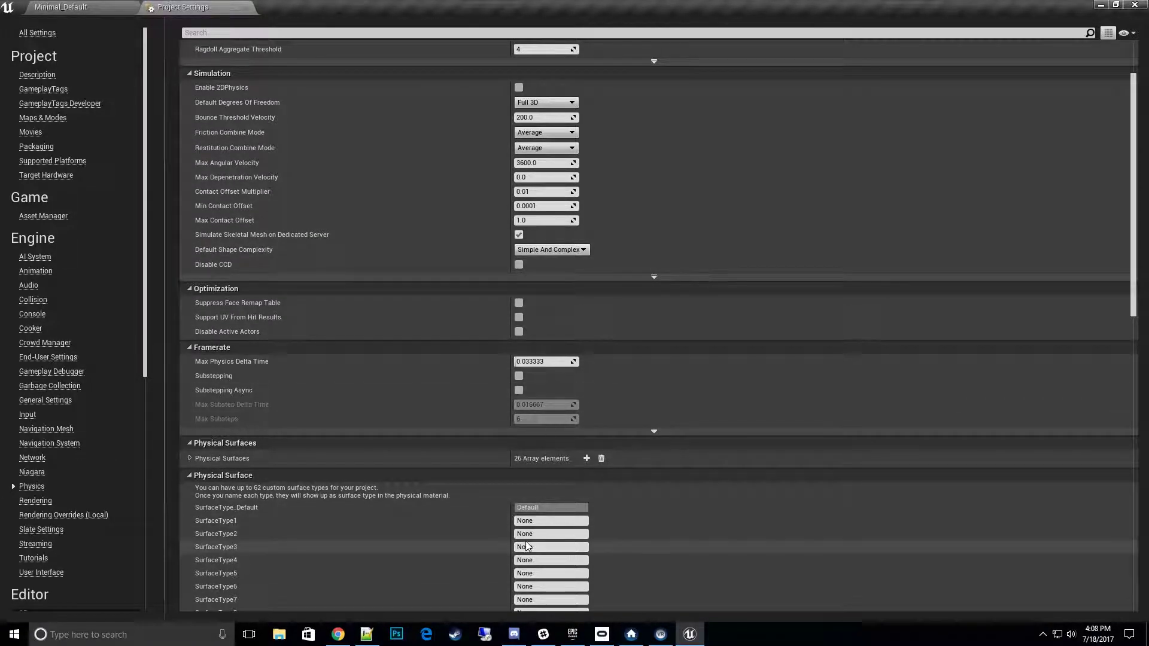
{"action": "scroll", "coordinate": [645, 480], "scroll_direction": "down", "scroll_amount": 2}
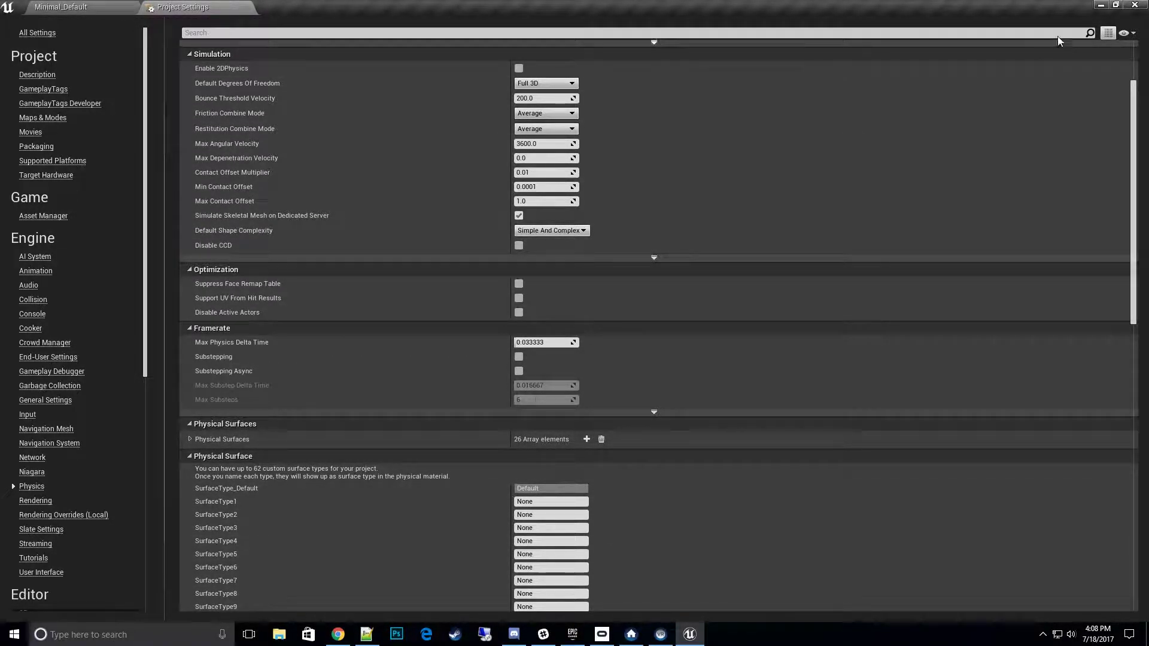
Restart the editor by closing the project settings and the editor, dismissing the warning and reopening the VideoTraining project
{"action": "left_click", "coordinate": [252, 7]}
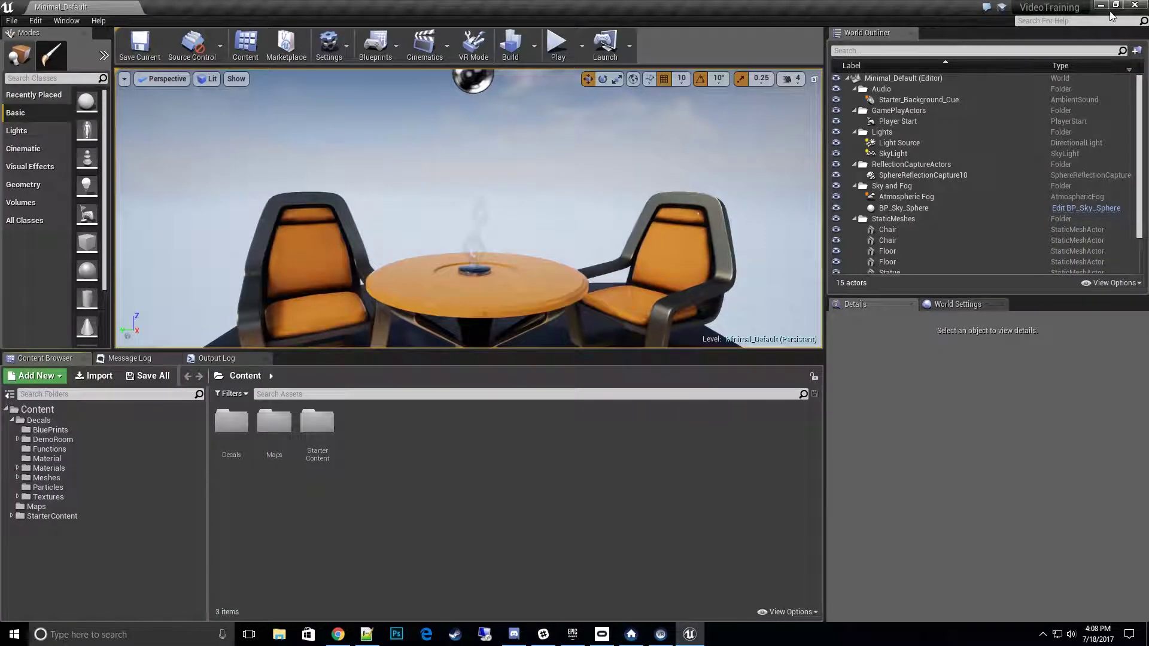
{"action": "left_click", "coordinate": [1135, 5]}
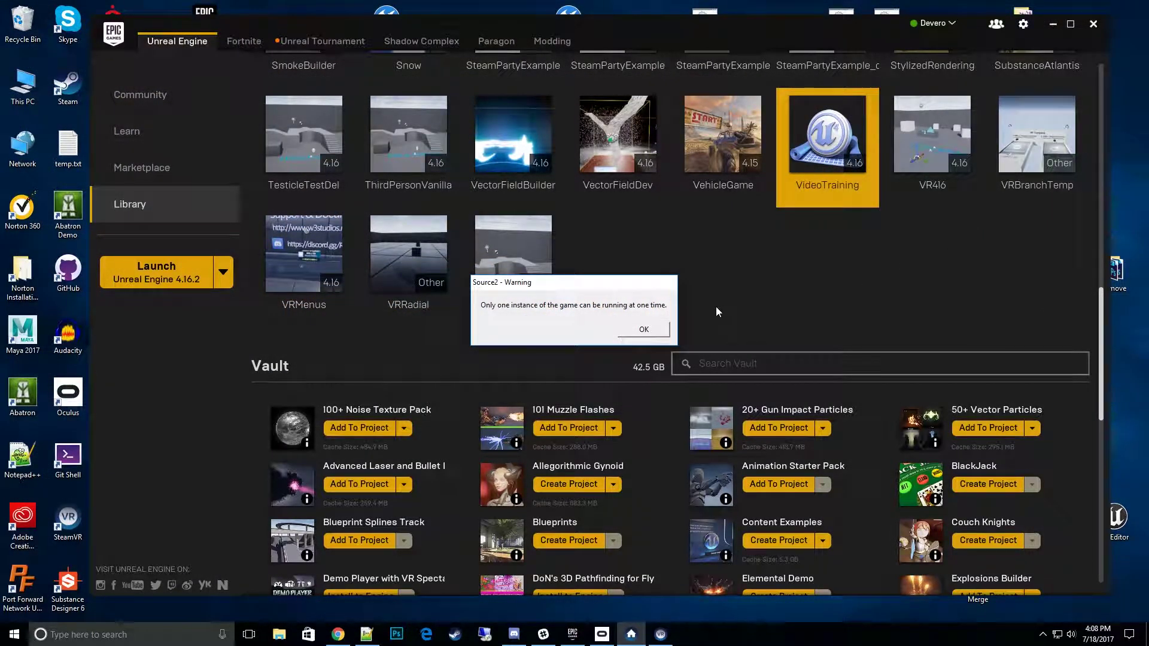
{"action": "left_click", "coordinate": [643, 330]}
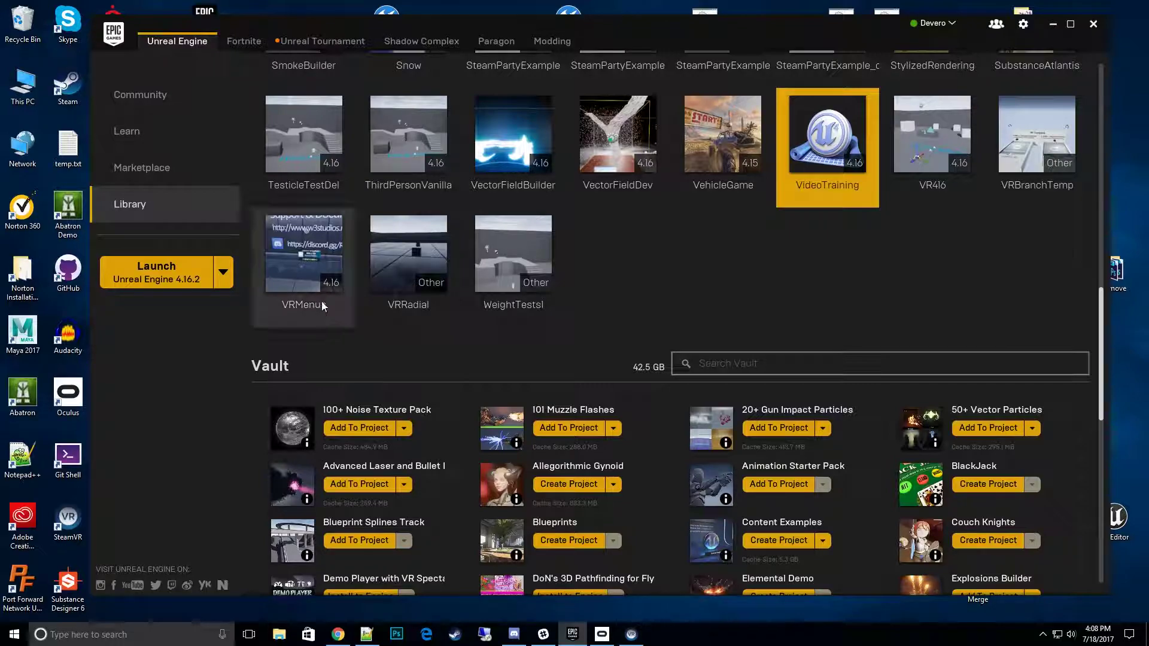
{"action": "double_click", "coordinate": [811, 178]}
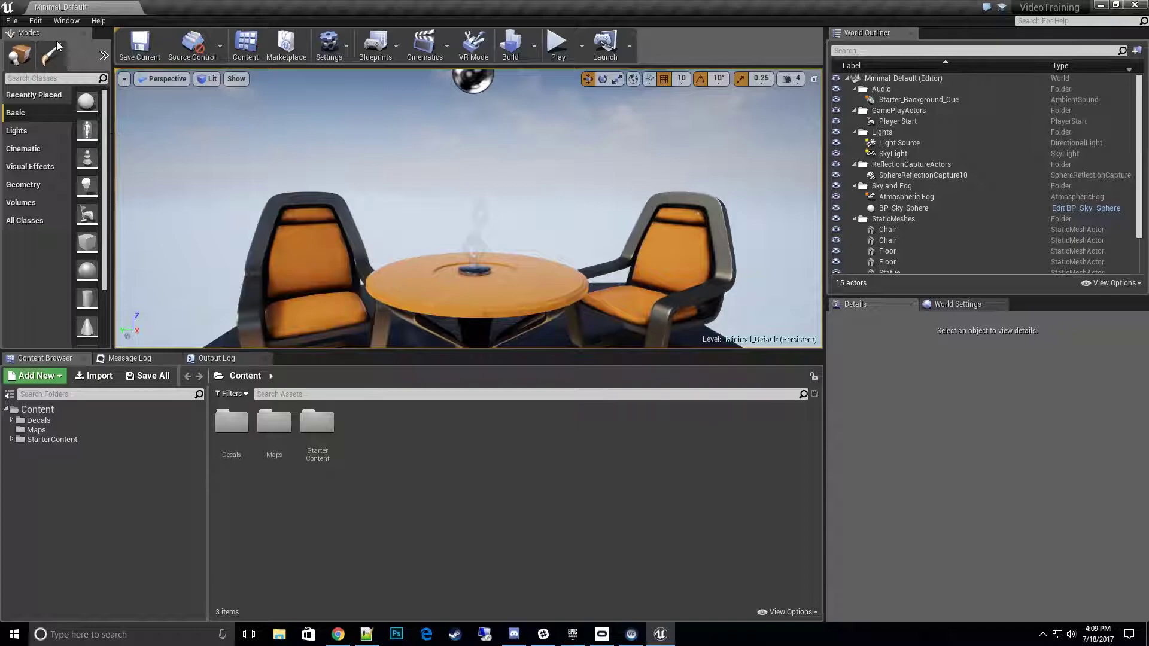
Check the imported Physical Surface names on the Physics page of the project settings, and close the settings
{"action": "left_click", "coordinate": [35, 20]}
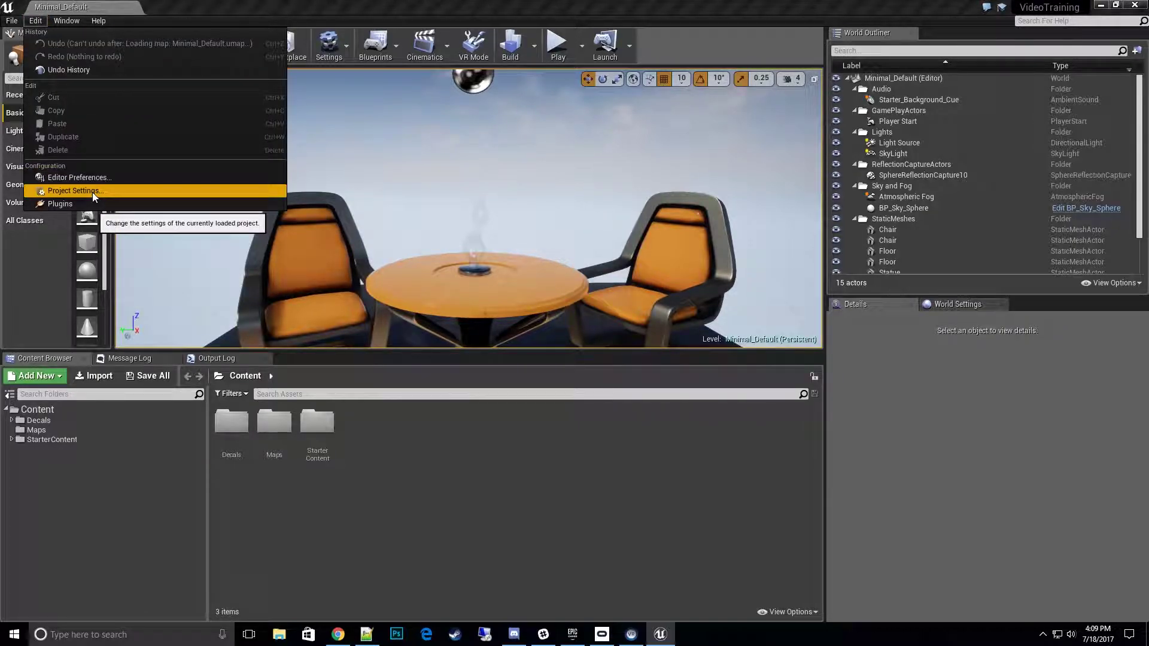
{"action": "left_click", "coordinate": [73, 190]}
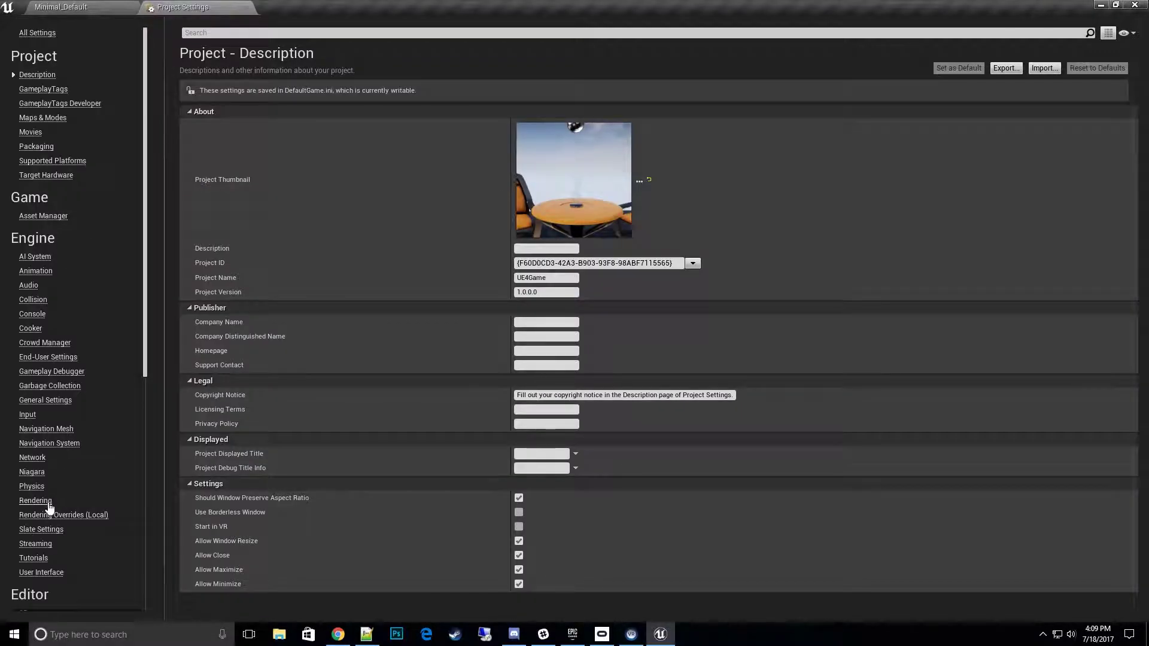
{"action": "left_click", "coordinate": [33, 486]}
{"action": "scroll", "coordinate": [437, 365], "scroll_direction": "down", "scroll_amount": 1}
{"action": "scroll", "coordinate": [437, 365], "scroll_direction": "down", "scroll_amount": 8}
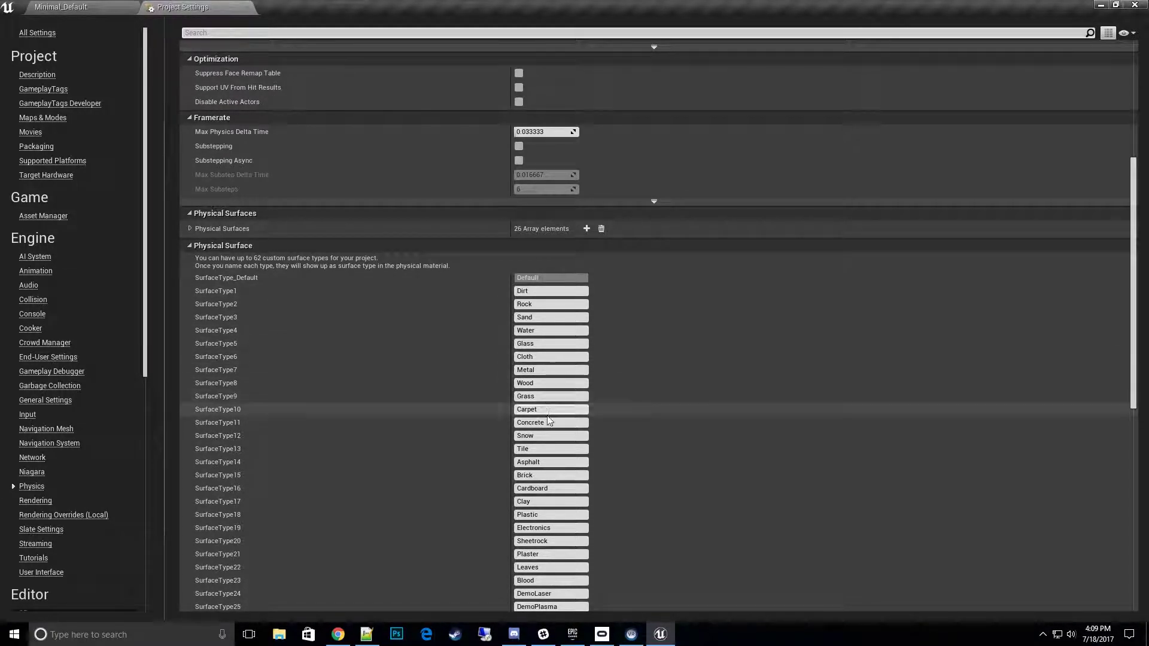
{"action": "left_click", "coordinate": [247, 9]}
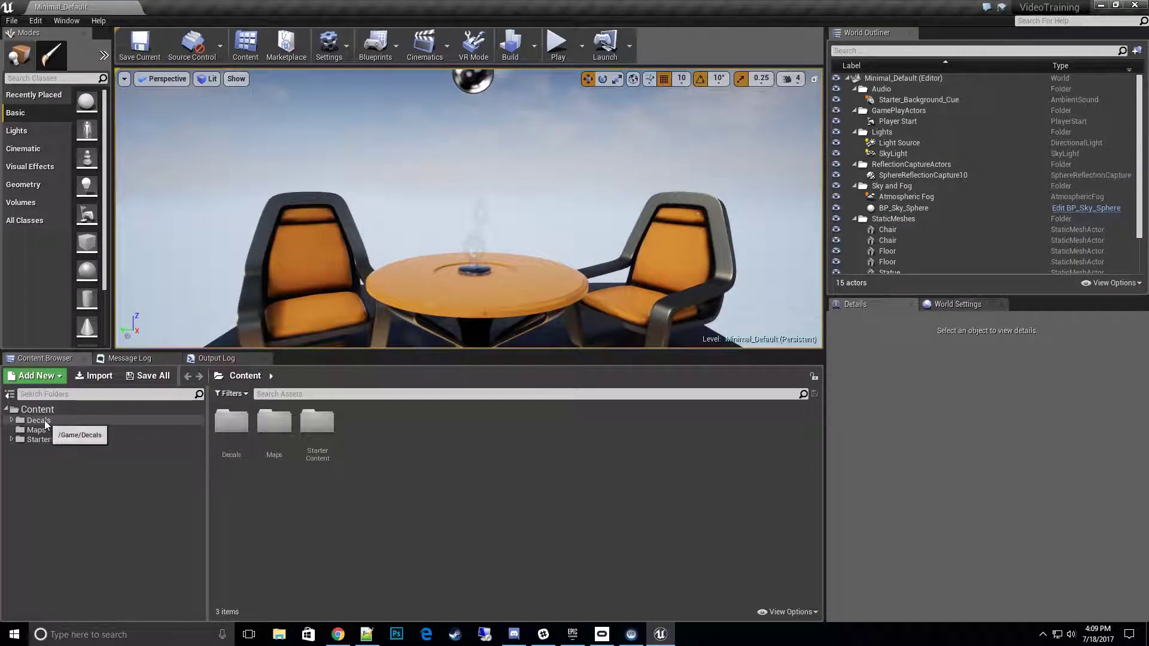
Open the AdvancedDecals level from the project's Maps folder and look along its row of demo displays
{"action": "left_click", "coordinate": [12, 420]}
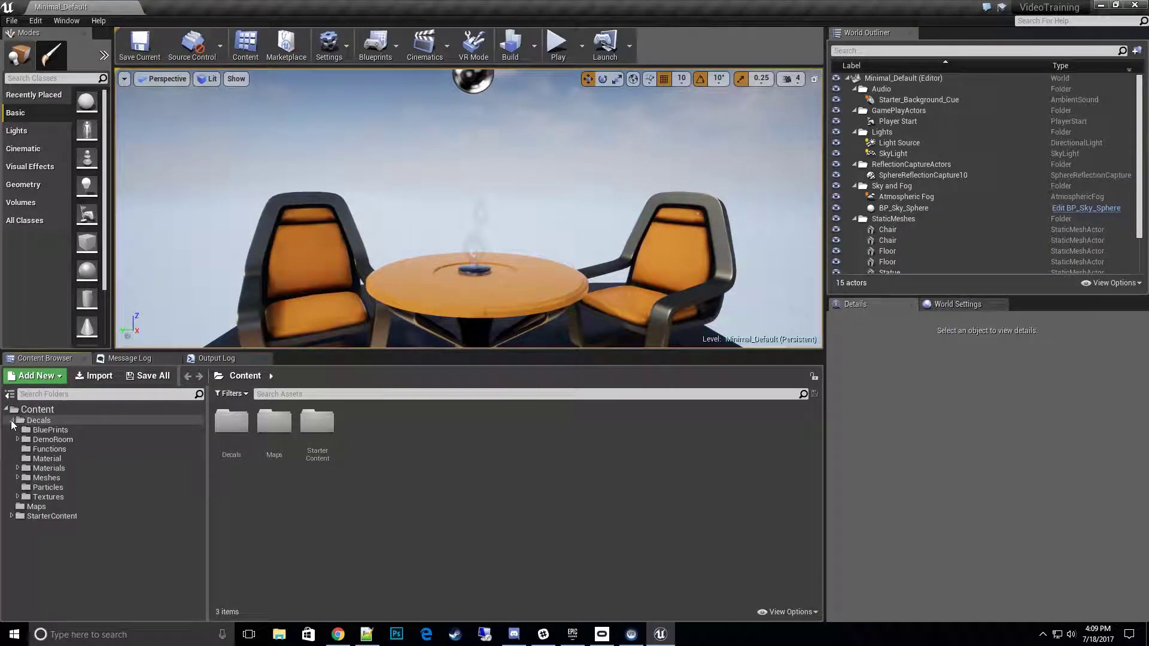
{"action": "left_click", "coordinate": [35, 506]}
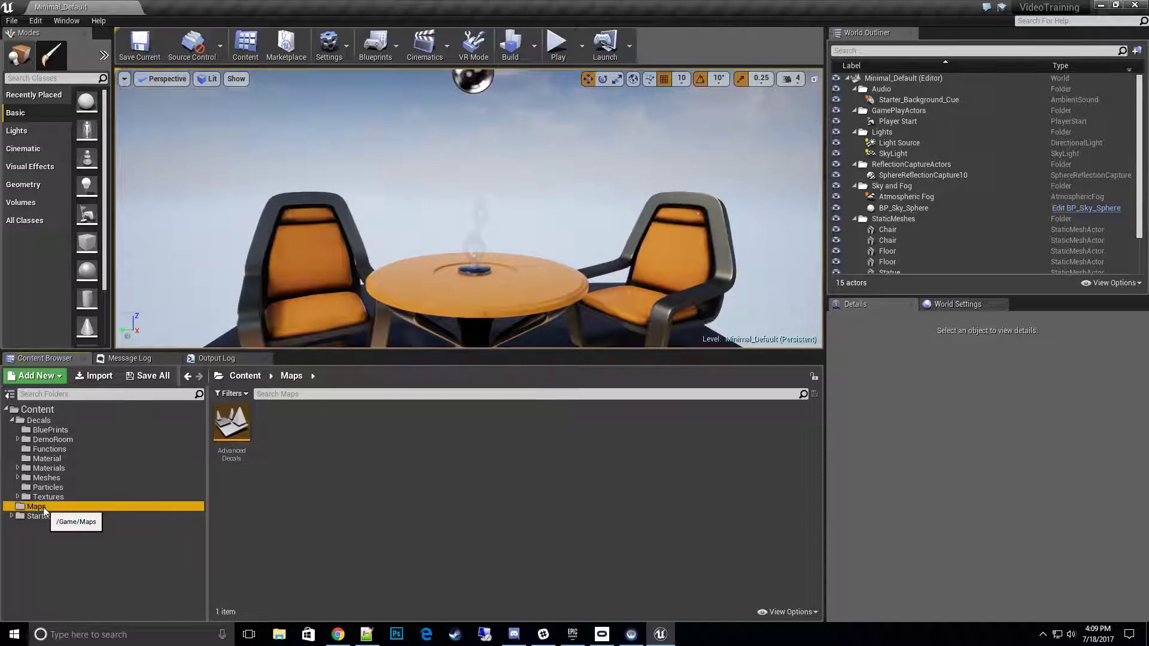
{"action": "double_click", "coordinate": [231, 426]}
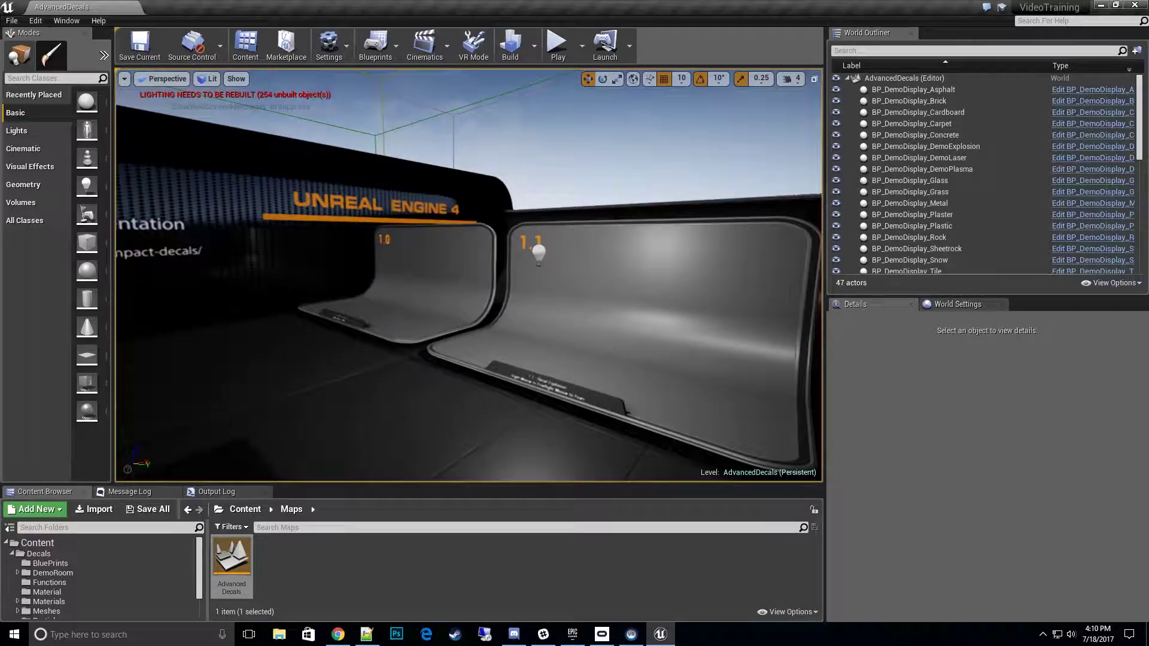
{"action": "right_click_drag", "start_coordinate": [468, 276], "coordinate": [398, 259]}
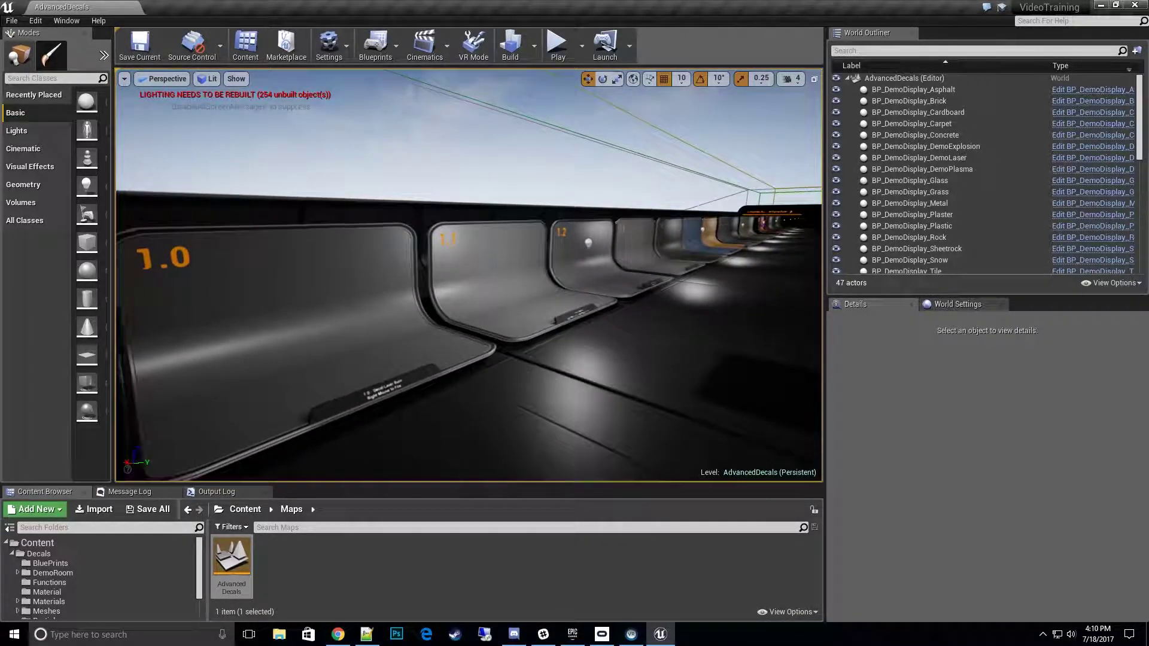
{"action": "right_click_drag", "start_coordinate": [629, 331], "coordinate": [631, 331]}
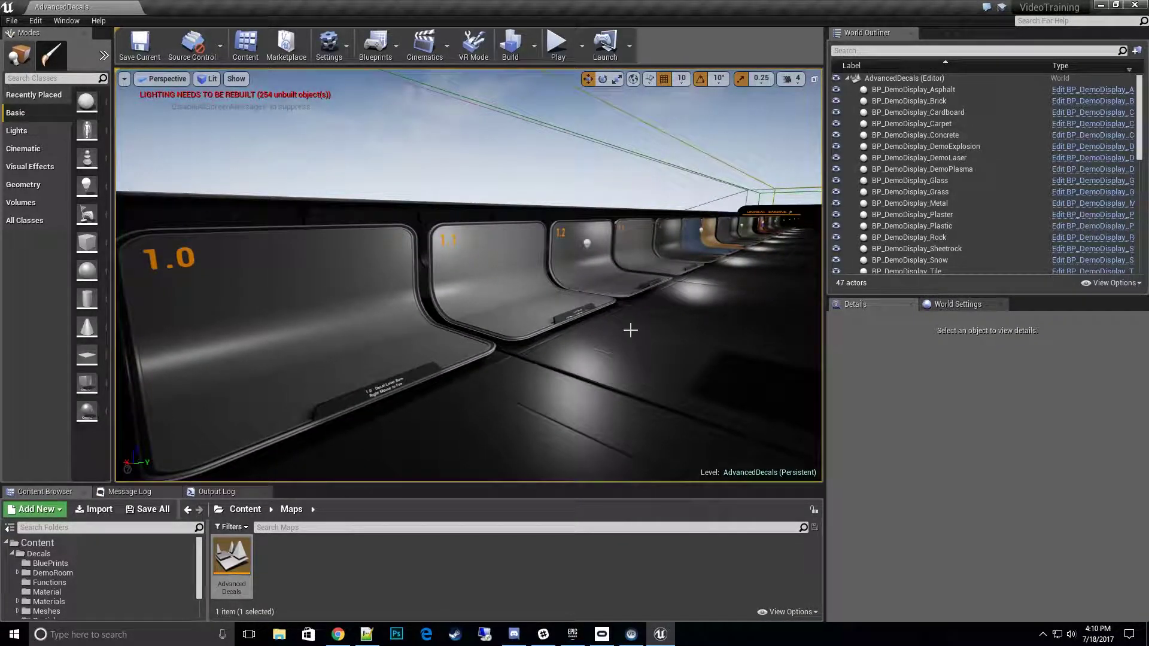
Play the level in the viewport and fire at the laser burn display 1.0
{"action": "left_click", "coordinate": [557, 45]}
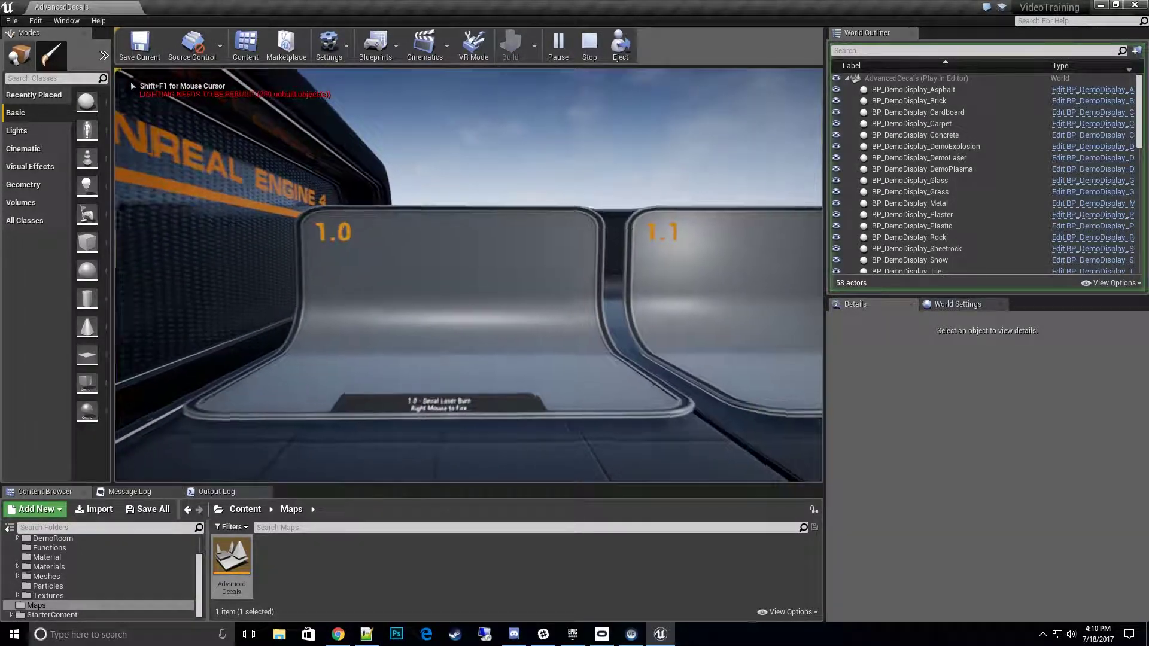
{"action": "key", "text": "w"}
{"action": "right_click", "coordinate": [469, 276]}
{"action": "right_click", "coordinate": [469, 276]}
{"action": "right_click", "coordinate": [469, 276]}
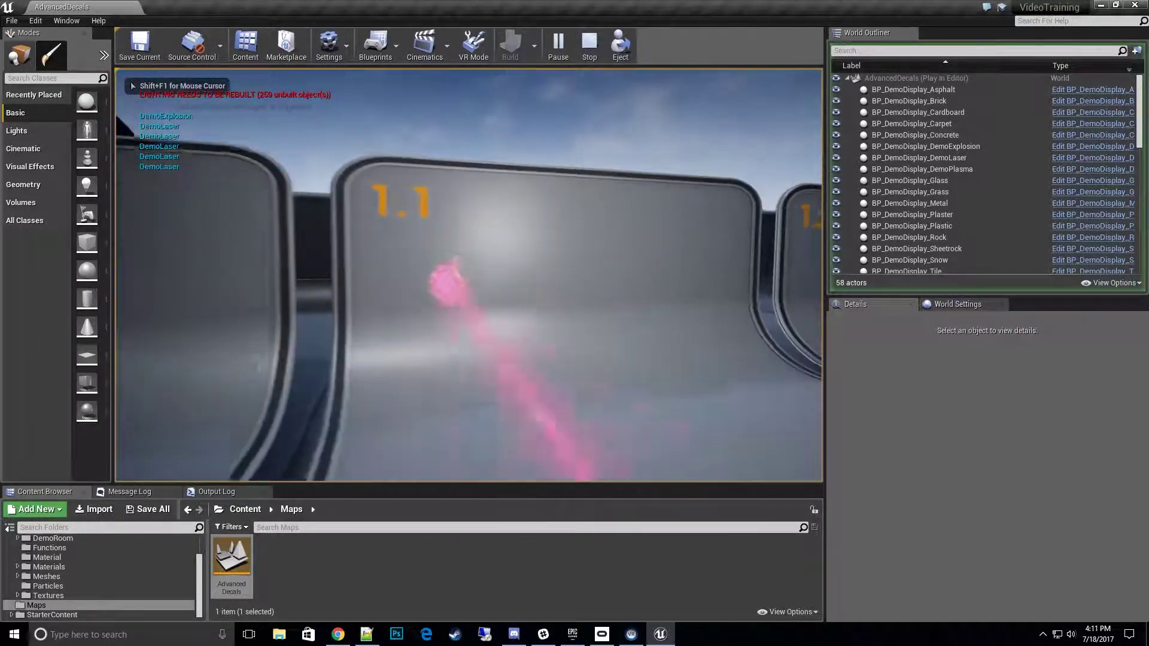
Move along the row and fire at displays 1.1 to 1.3 to test their impact decals
{"action": "key", "text": "d"}
{"action": "left_click", "coordinate": [469, 275]}
{"action": "left_click", "coordinate": [469, 275]}
{"action": "left_click", "coordinate": [469, 275]}
{"action": "left_click", "coordinate": [470, 275]}
{"action": "left_click", "coordinate": [469, 275]}
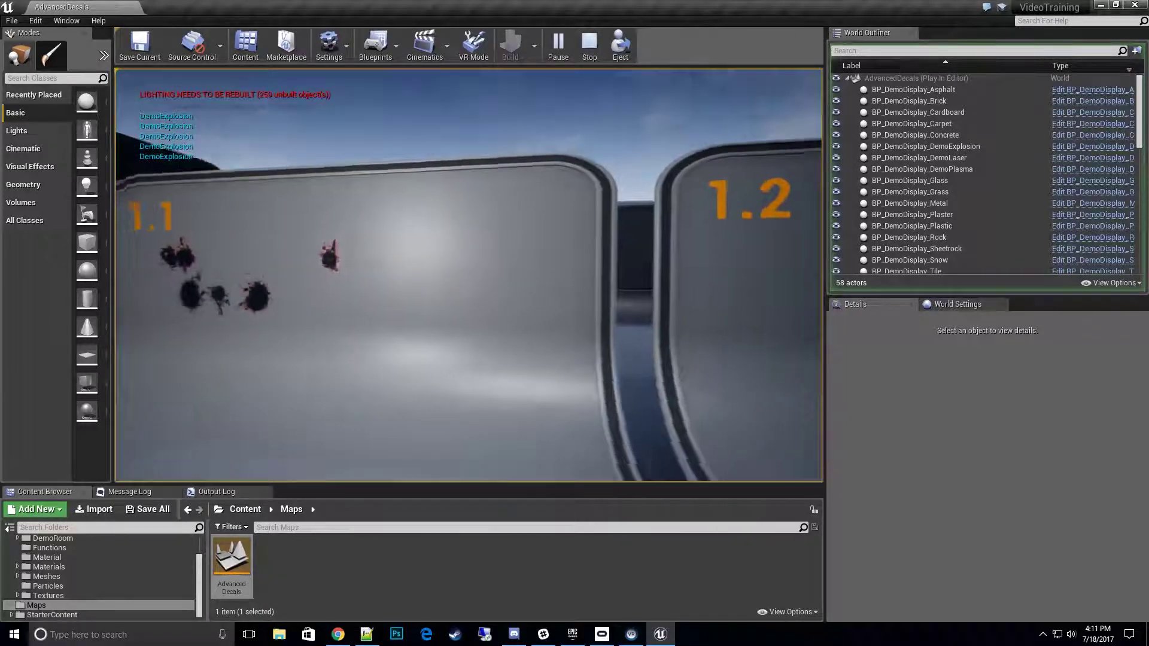
{"action": "left_click", "coordinate": [469, 276]}
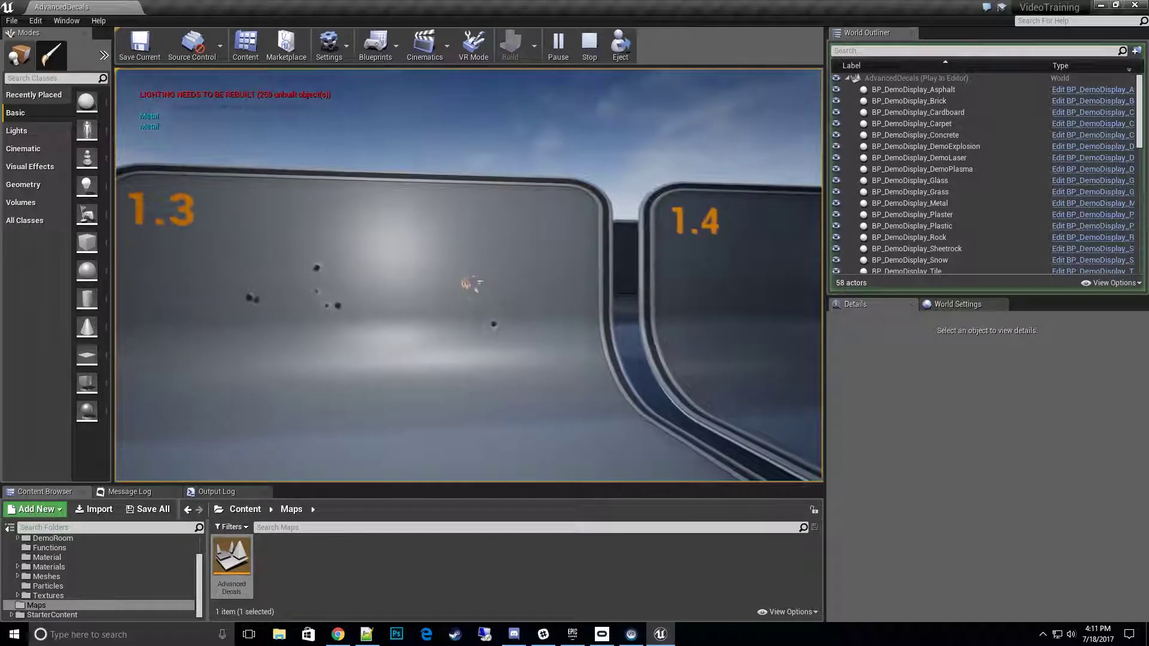
Fire repeatedly at the concrete display 1.4 and examine its bullet impacts from different distances and angles
{"action": "key", "text": "w"}
{"action": "key", "text": "w"}
{"action": "left_click", "coordinate": [469, 275]}
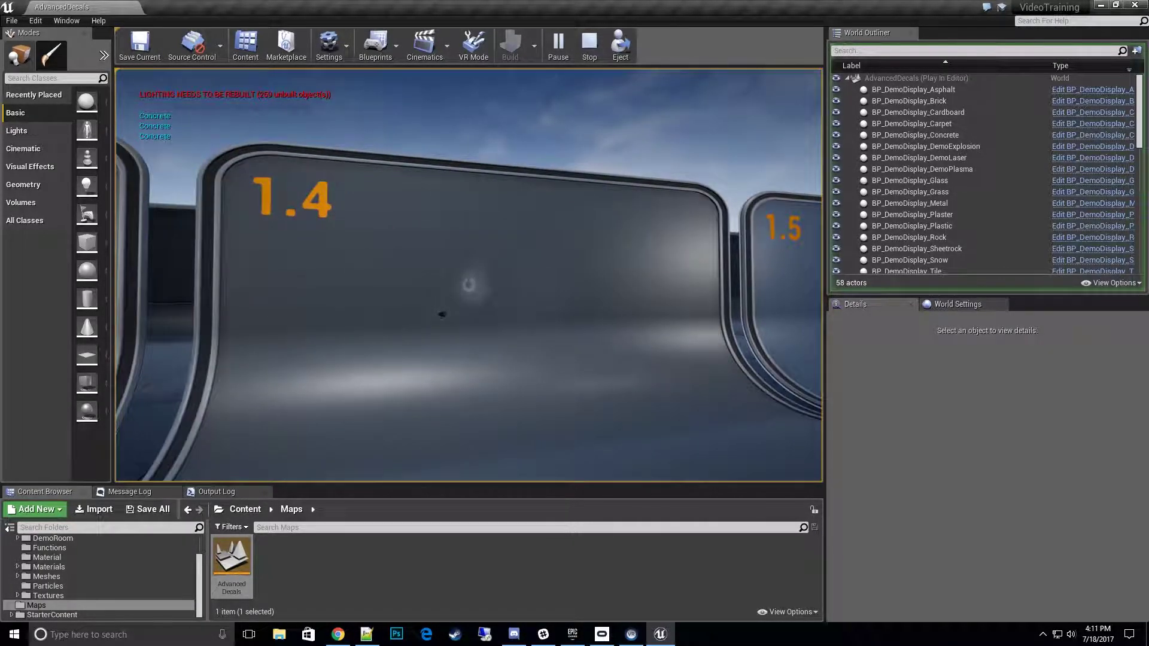
{"action": "left_click", "coordinate": [468, 275]}
{"action": "left_click", "coordinate": [469, 276]}
{"action": "key", "text": "s"}
{"action": "left_click", "coordinate": [469, 275]}
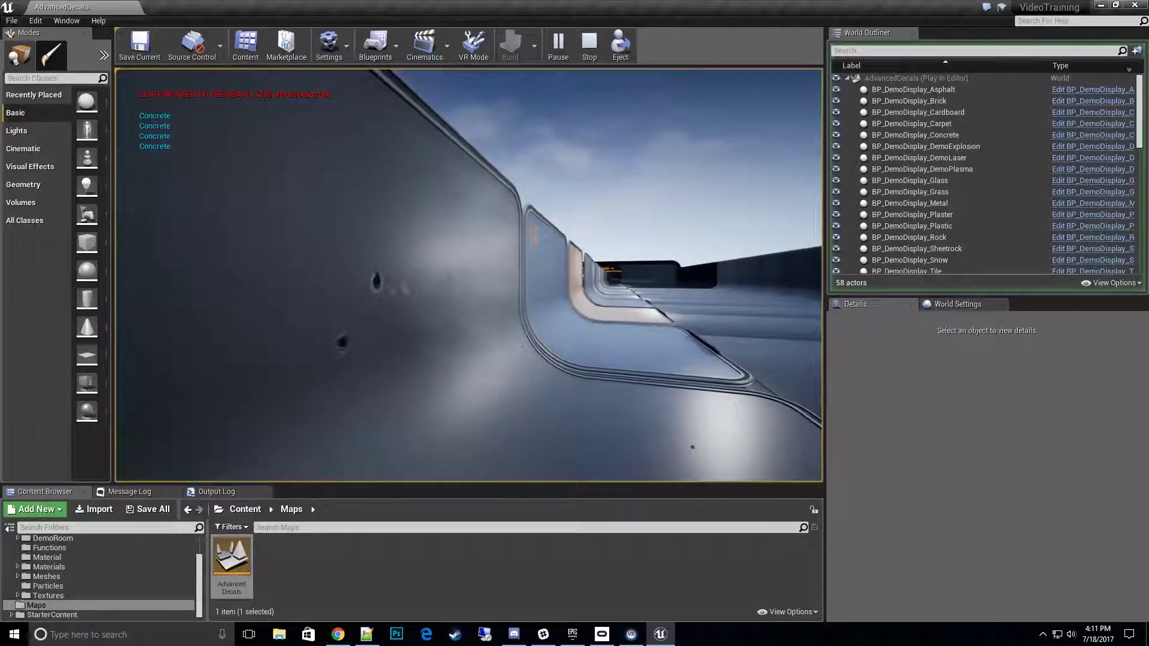
{"action": "left_click", "coordinate": [469, 275]}
{"action": "key", "text": "w"}
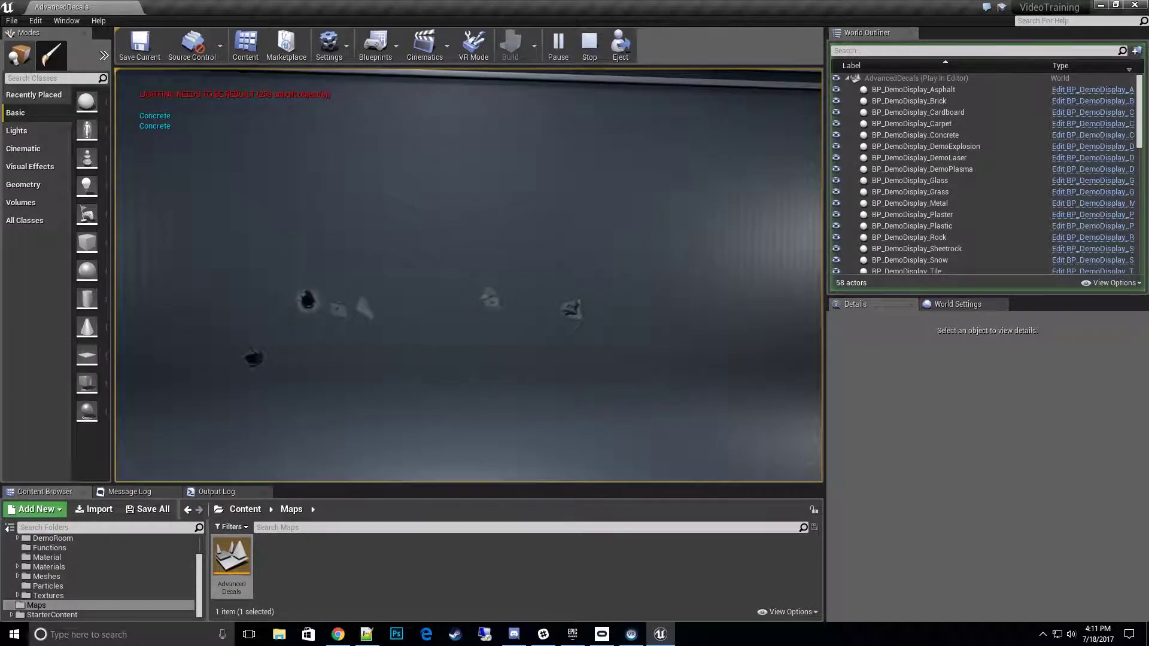
{"action": "key", "text": "s"}
{"action": "left_click", "coordinate": [468, 276]}
Fire at the glass display 1.5 and the wood display 1.6, and turn back to view the row of displays
{"action": "key", "text": "w"}
{"action": "left_click", "coordinate": [469, 275]}
{"action": "left_click", "coordinate": [468, 275]}
{"action": "left_click", "coordinate": [468, 276]}
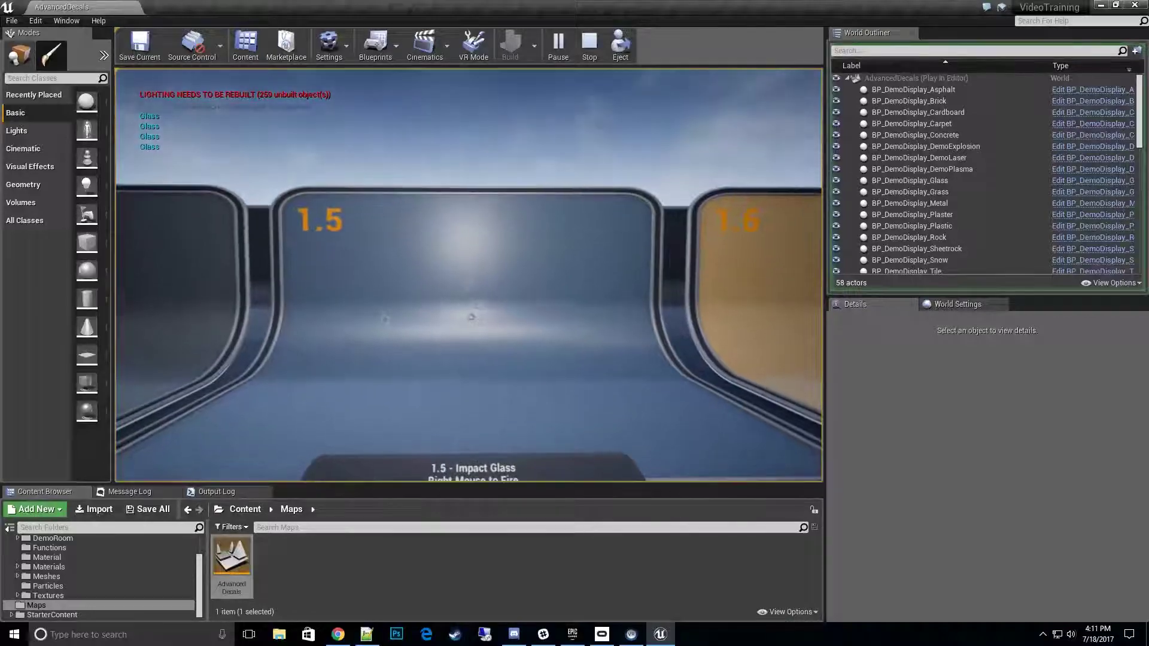
{"action": "left_click", "coordinate": [469, 276]}
{"action": "left_click", "coordinate": [469, 275]}
{"action": "key", "text": "d"}
{"action": "left_click", "coordinate": [469, 276]}
{"action": "left_click", "coordinate": [468, 276]}
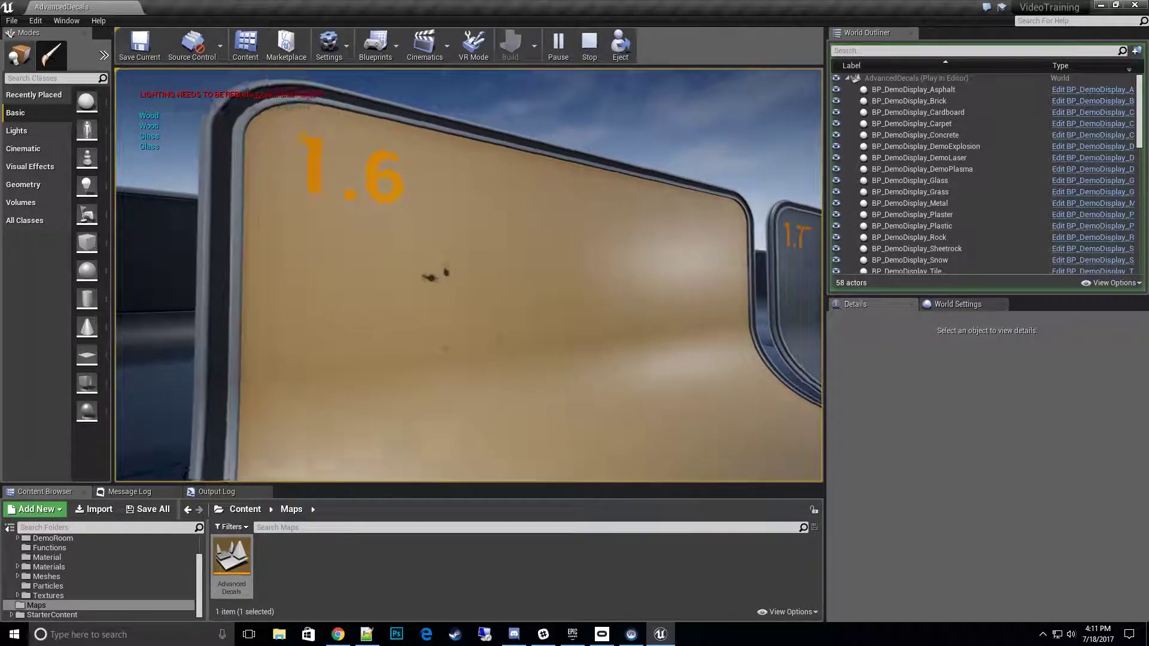
{"action": "key", "text": "s"}
{"action": "key", "text": "w"}
{"action": "key", "text": "a"}
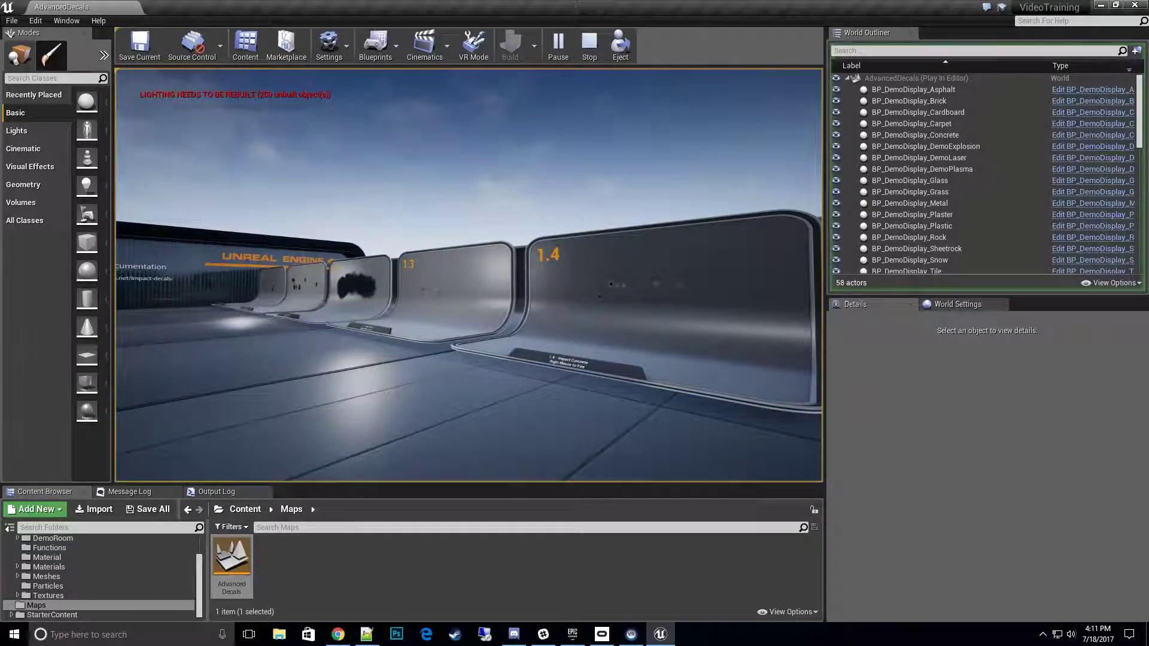